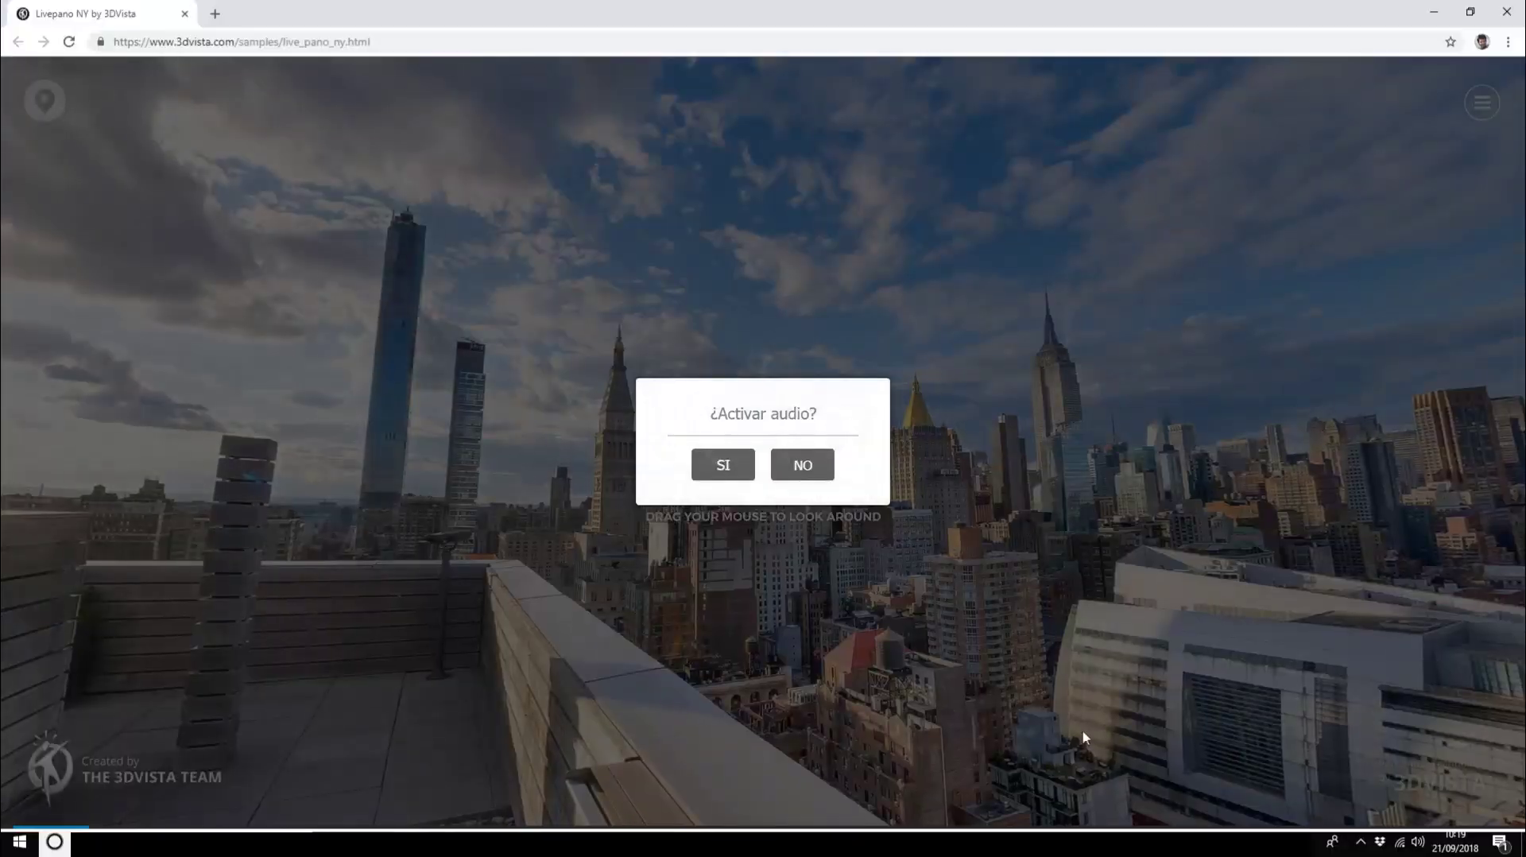
- Accept the audio prompt in the live NY sample tour by choosing SI
left_click(723, 466)
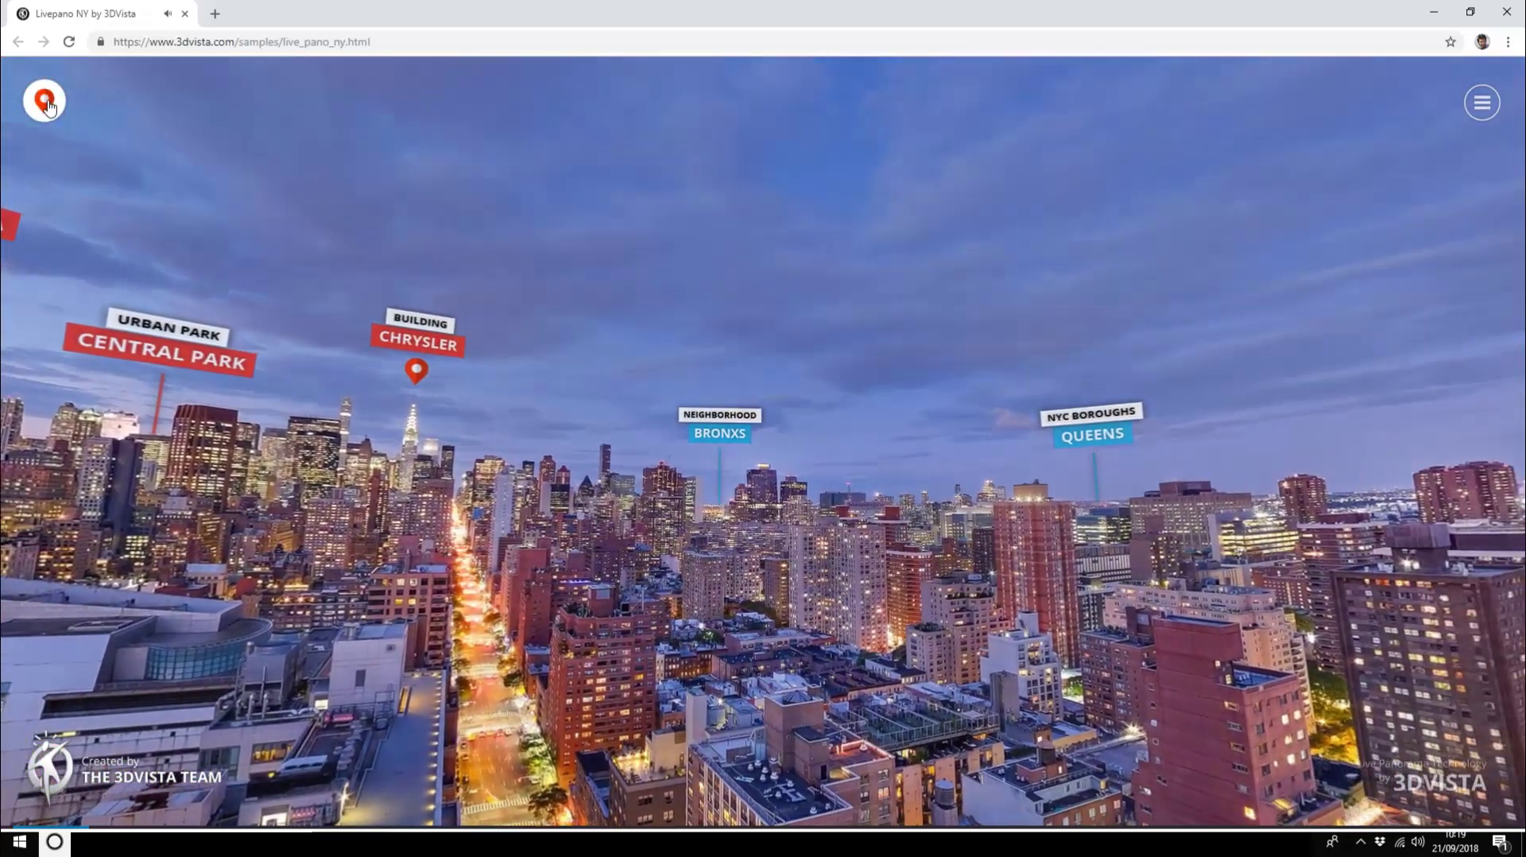
- Hide the NY sample tour's hotspot labels with the top-left pin toggle
left_click(43, 100)
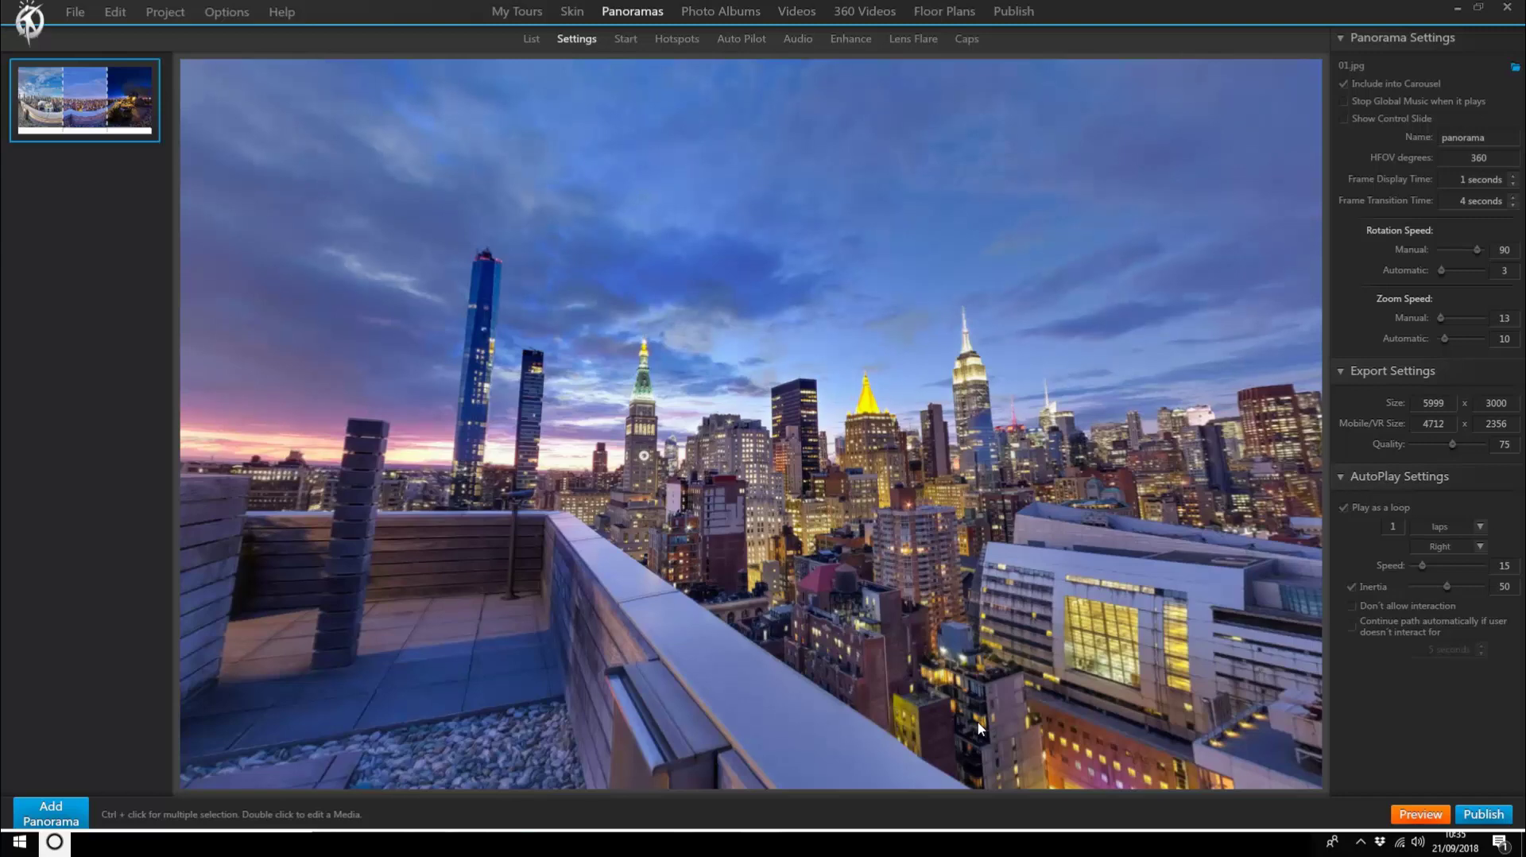
- In the Skin editor, add an Image element using Image_mouse.png to the viewer
left_click(571, 13)
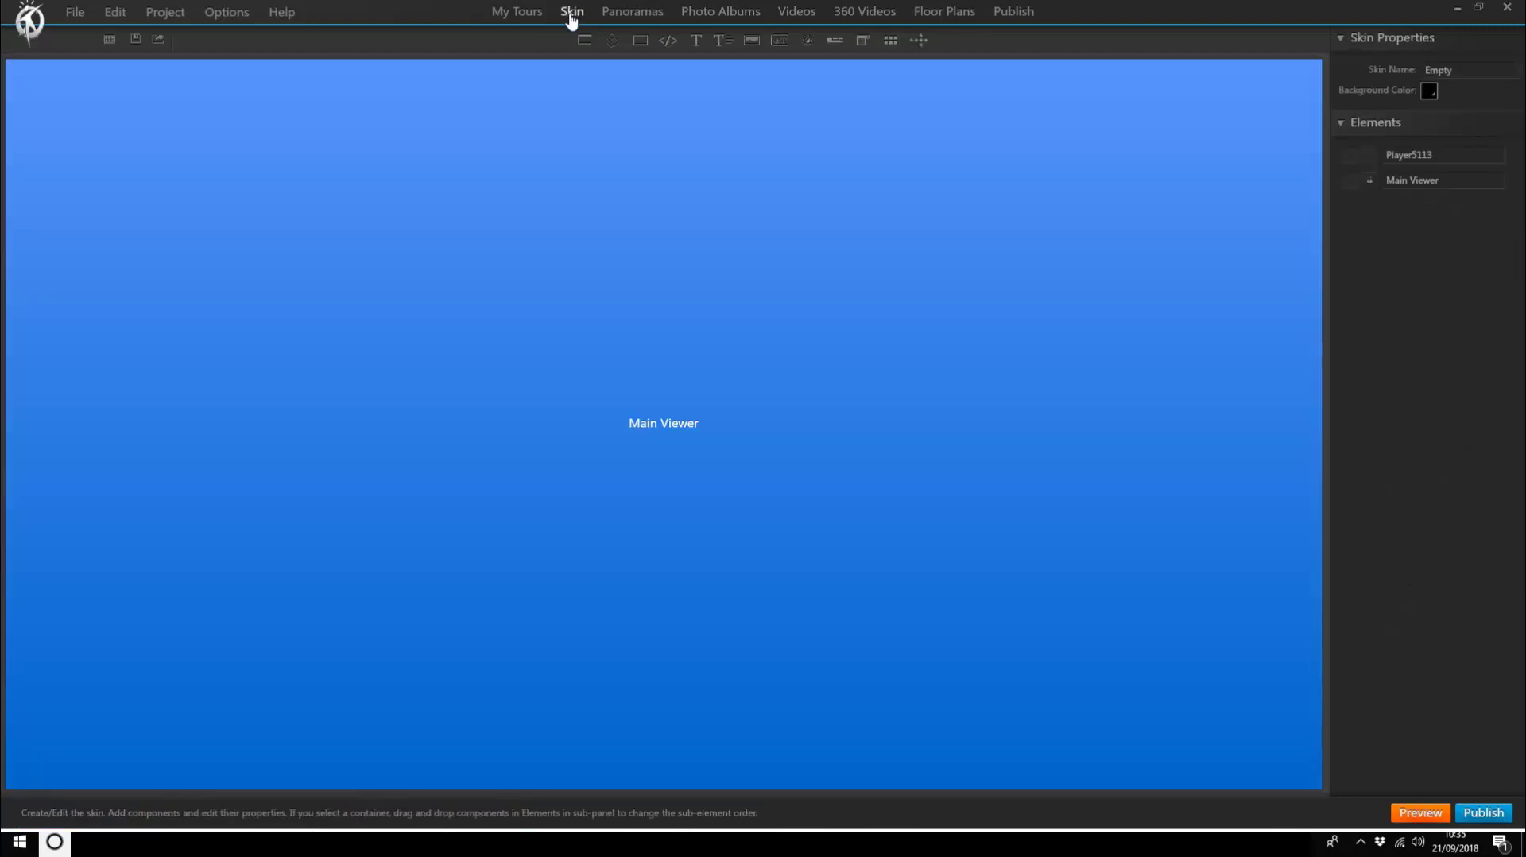
left_click(752, 39)
double_click(658, 329)
left_click(468, 321)
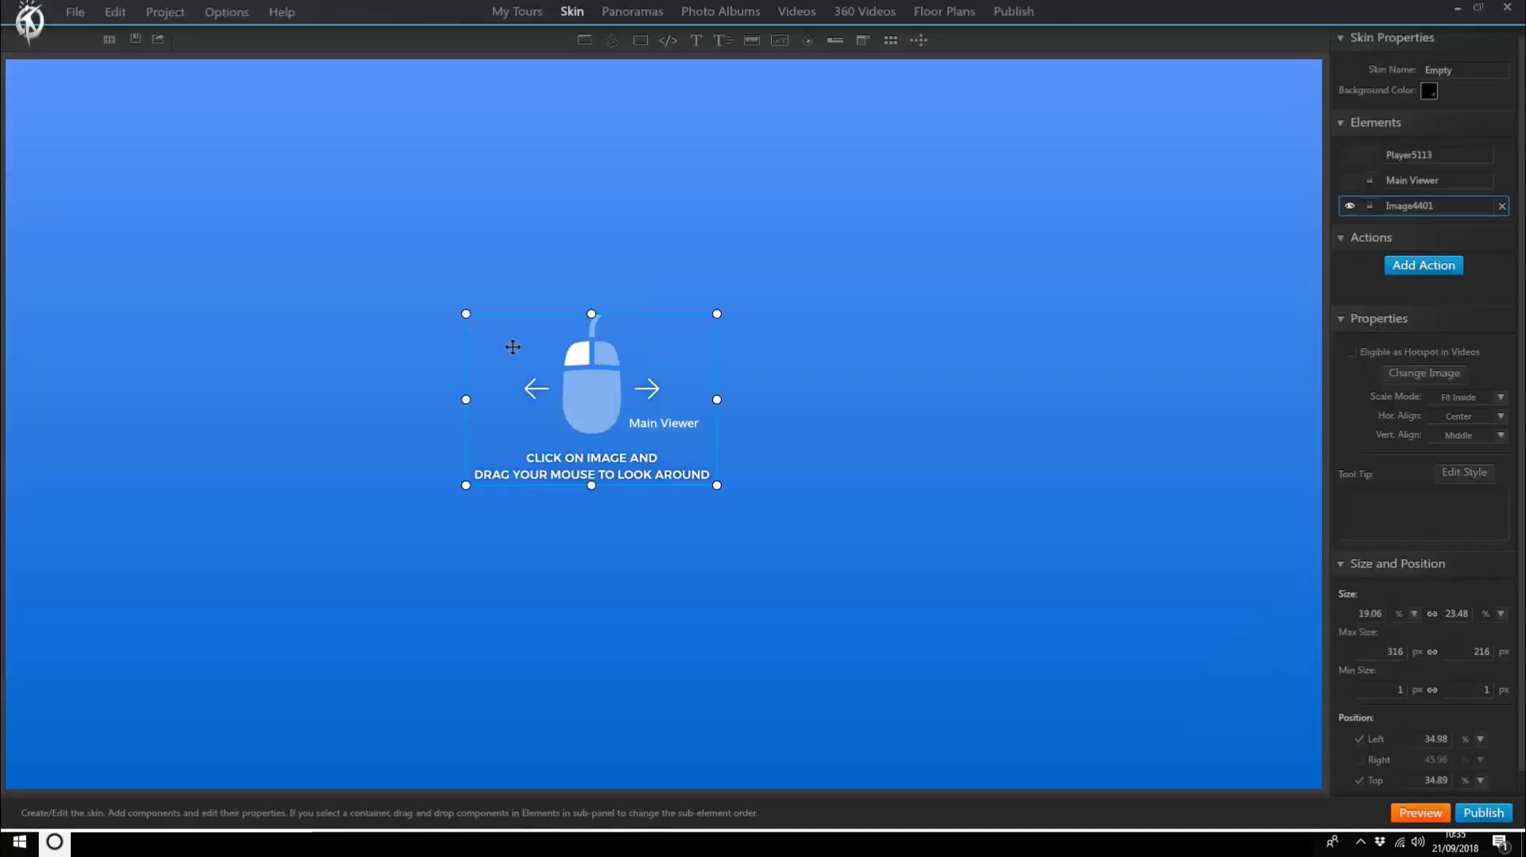
- Anchor the image by Right and Bottom, with Left/Right 40 and Top/Bottom 30
scroll(1519, 680, "down", 1)
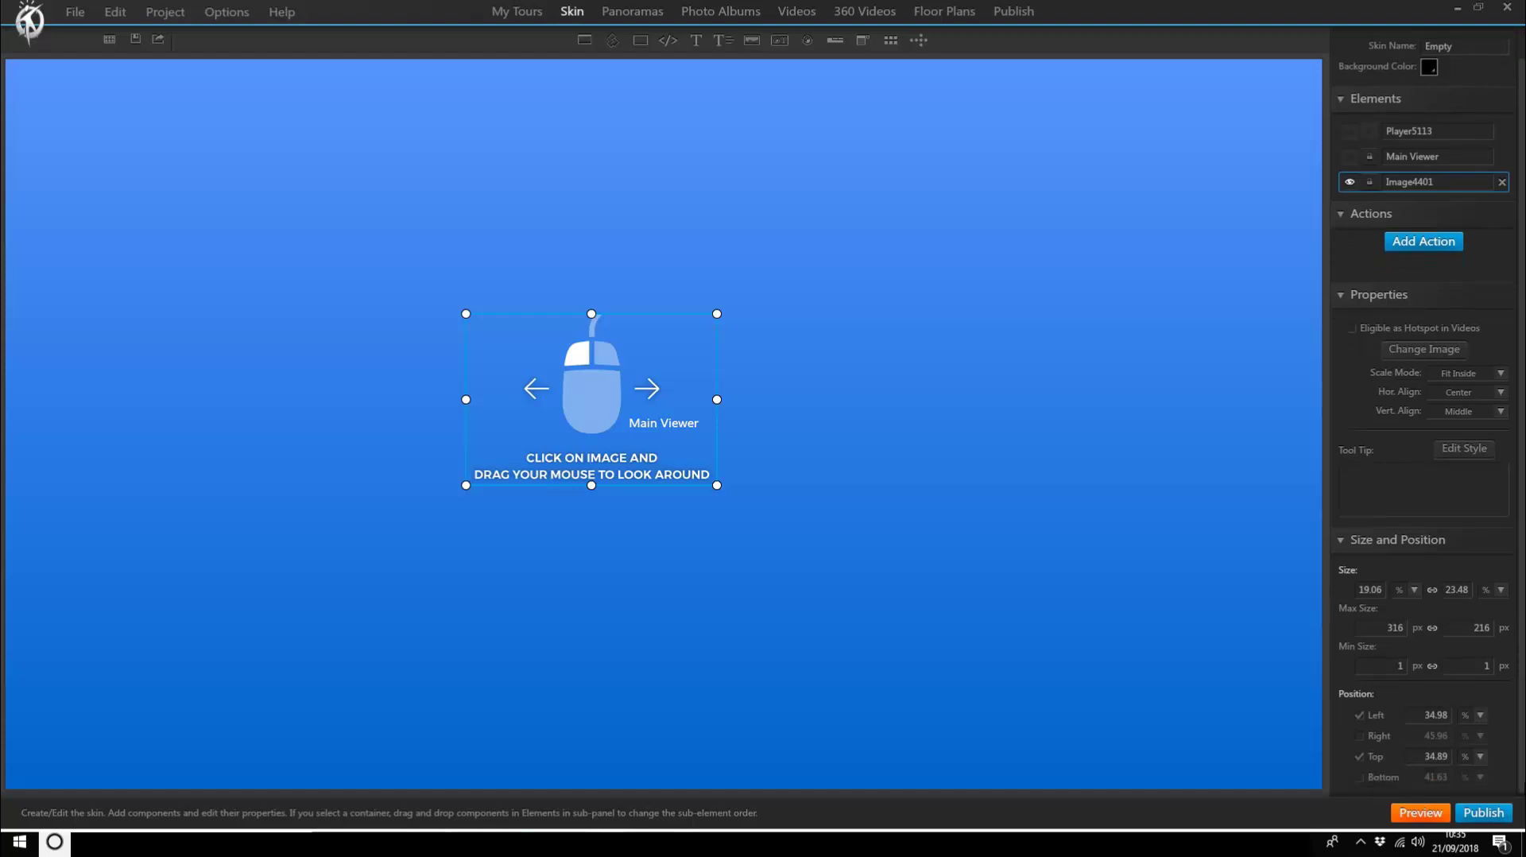
left_click(1361, 735)
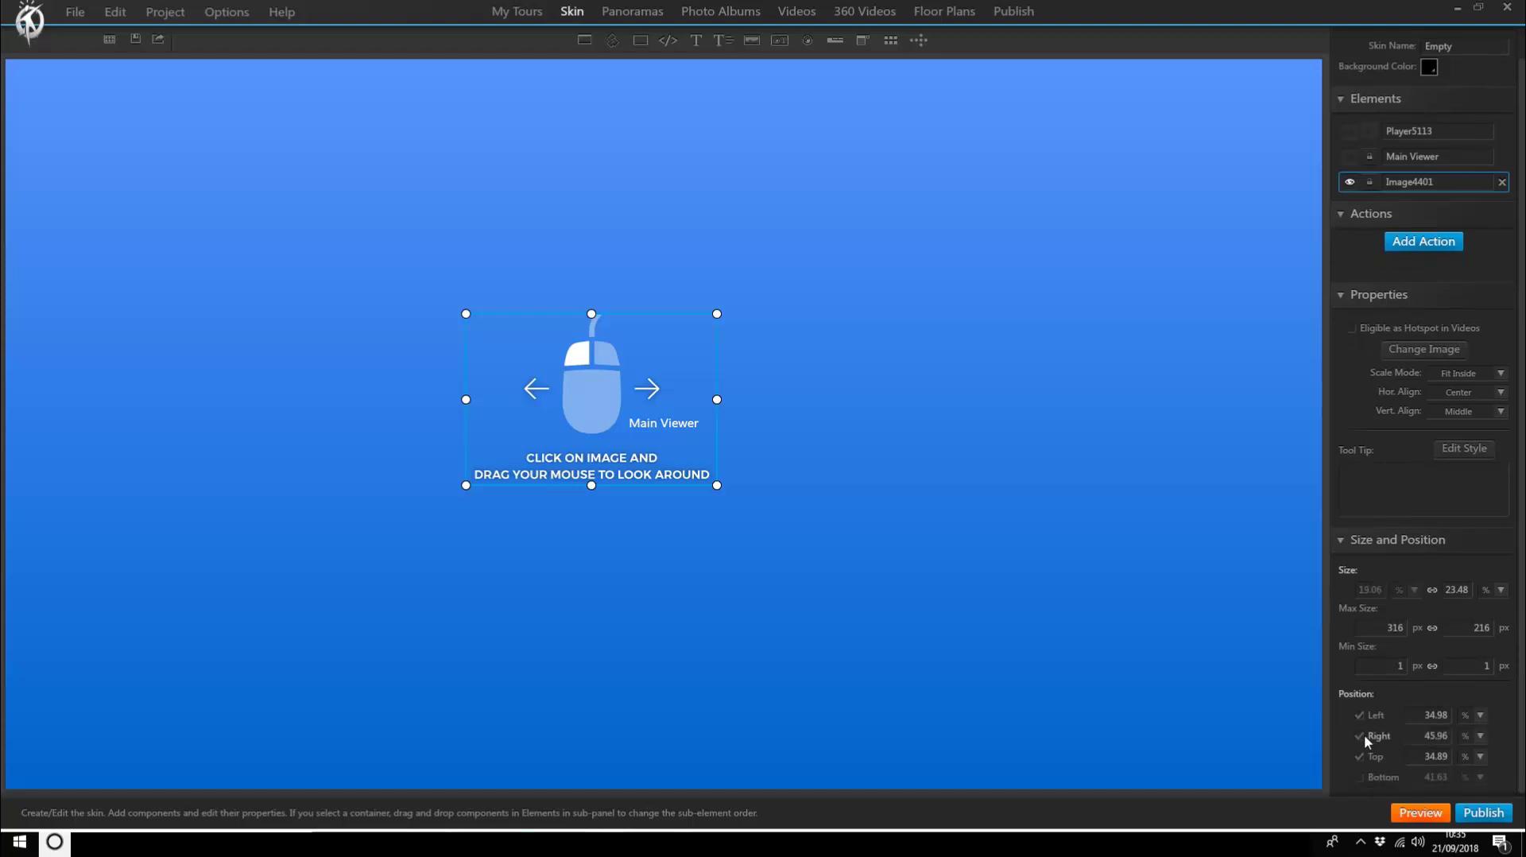
left_click(1361, 776)
left_click(1443, 717)
type("40")
key("Tab")
key("Tab")
type("40")
key("Tab")
key("Tab")
type("30")
key("Tab")
key("Tab")
type("30")
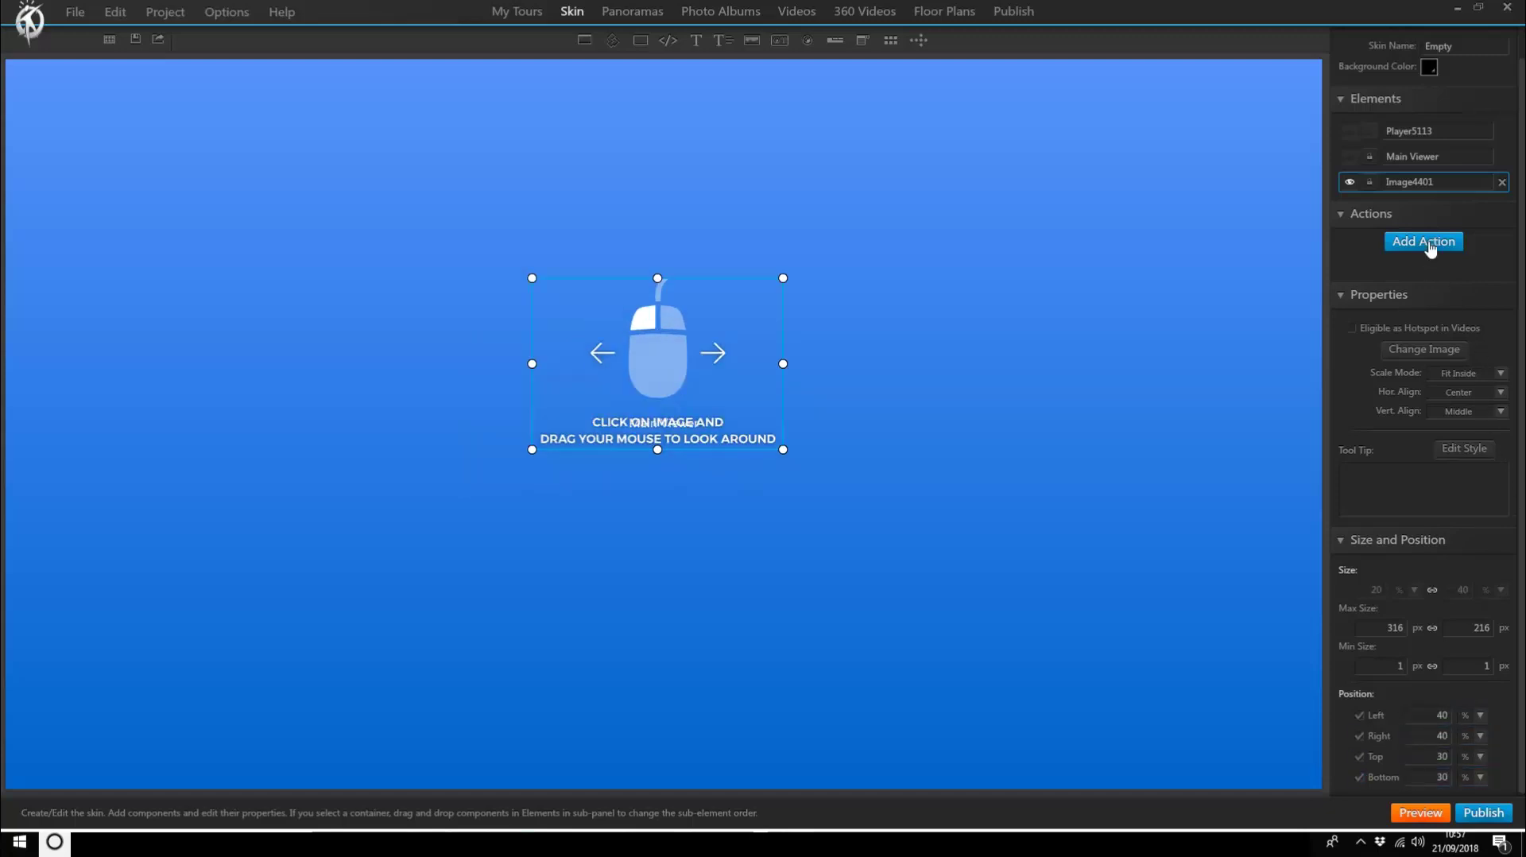
- Add an AutoTrigger at Start action to Image4401
left_click(1423, 242)
left_click(816, 434)
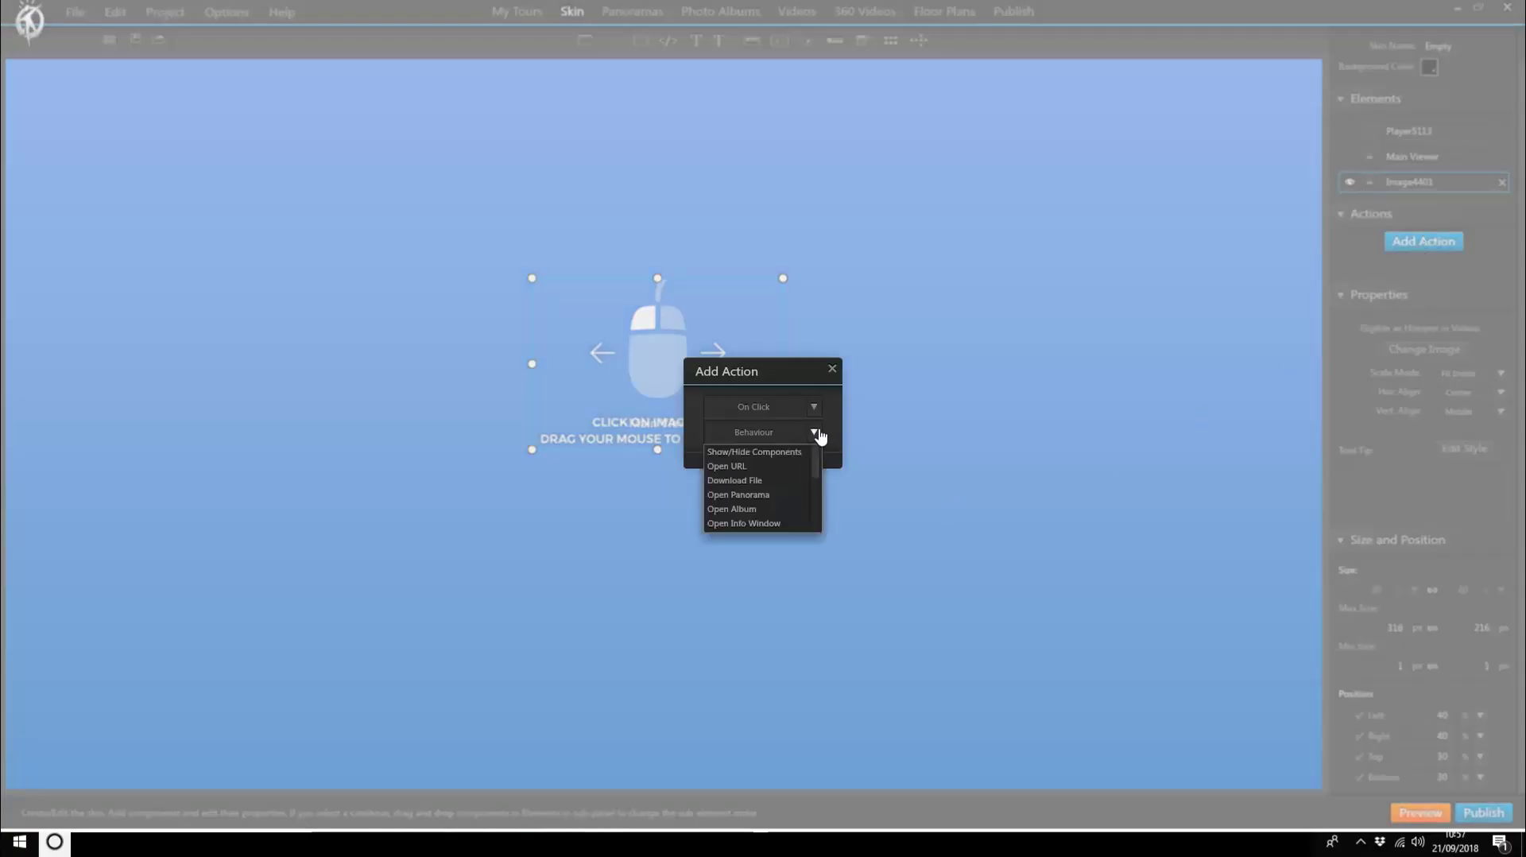
left_click_drag(820, 462, 819, 531)
left_click(782, 509)
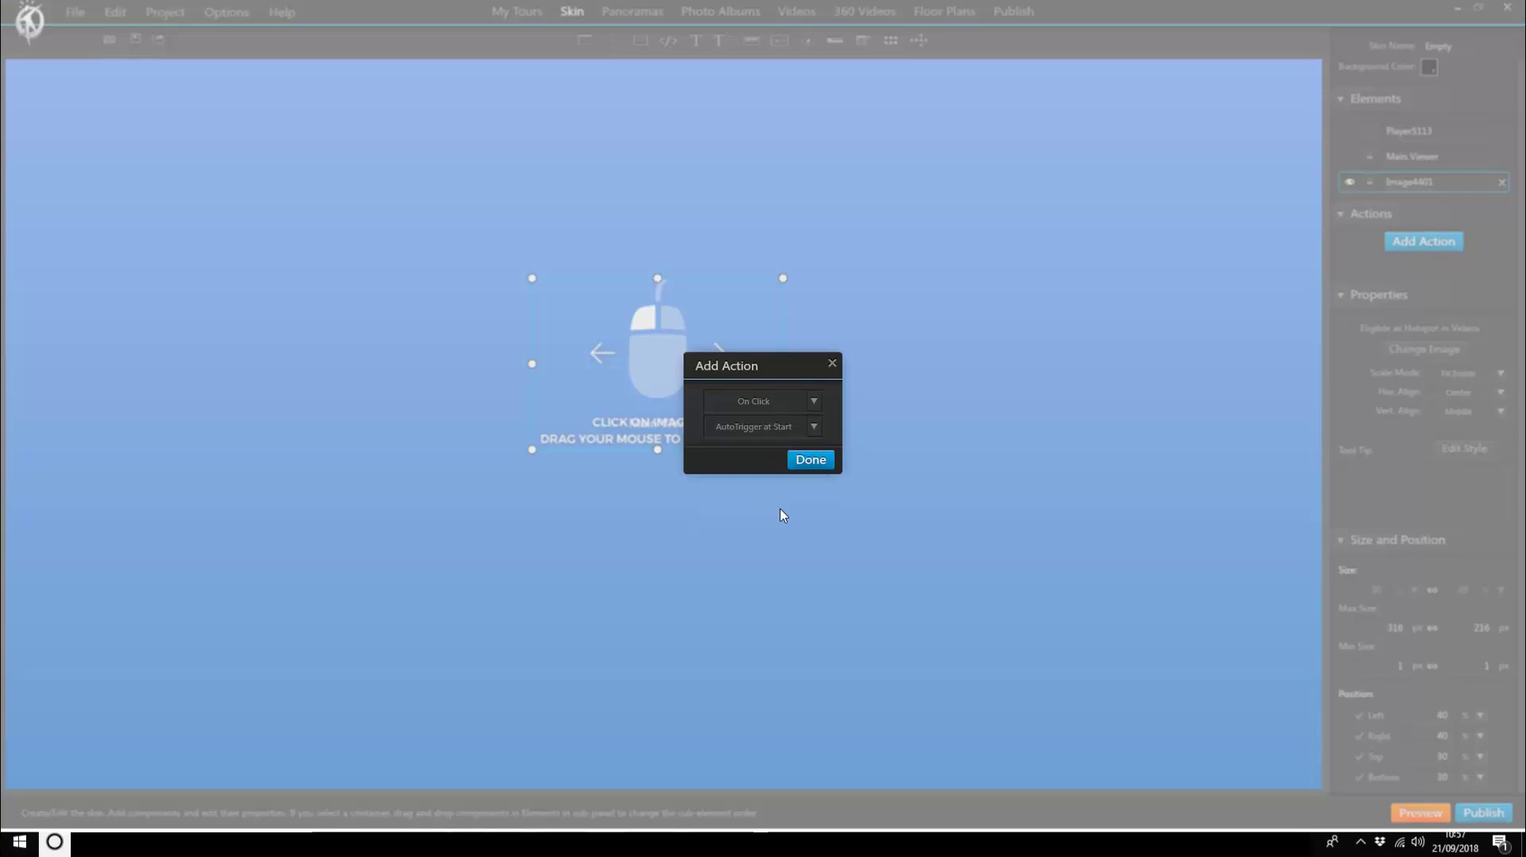
left_click(816, 463)
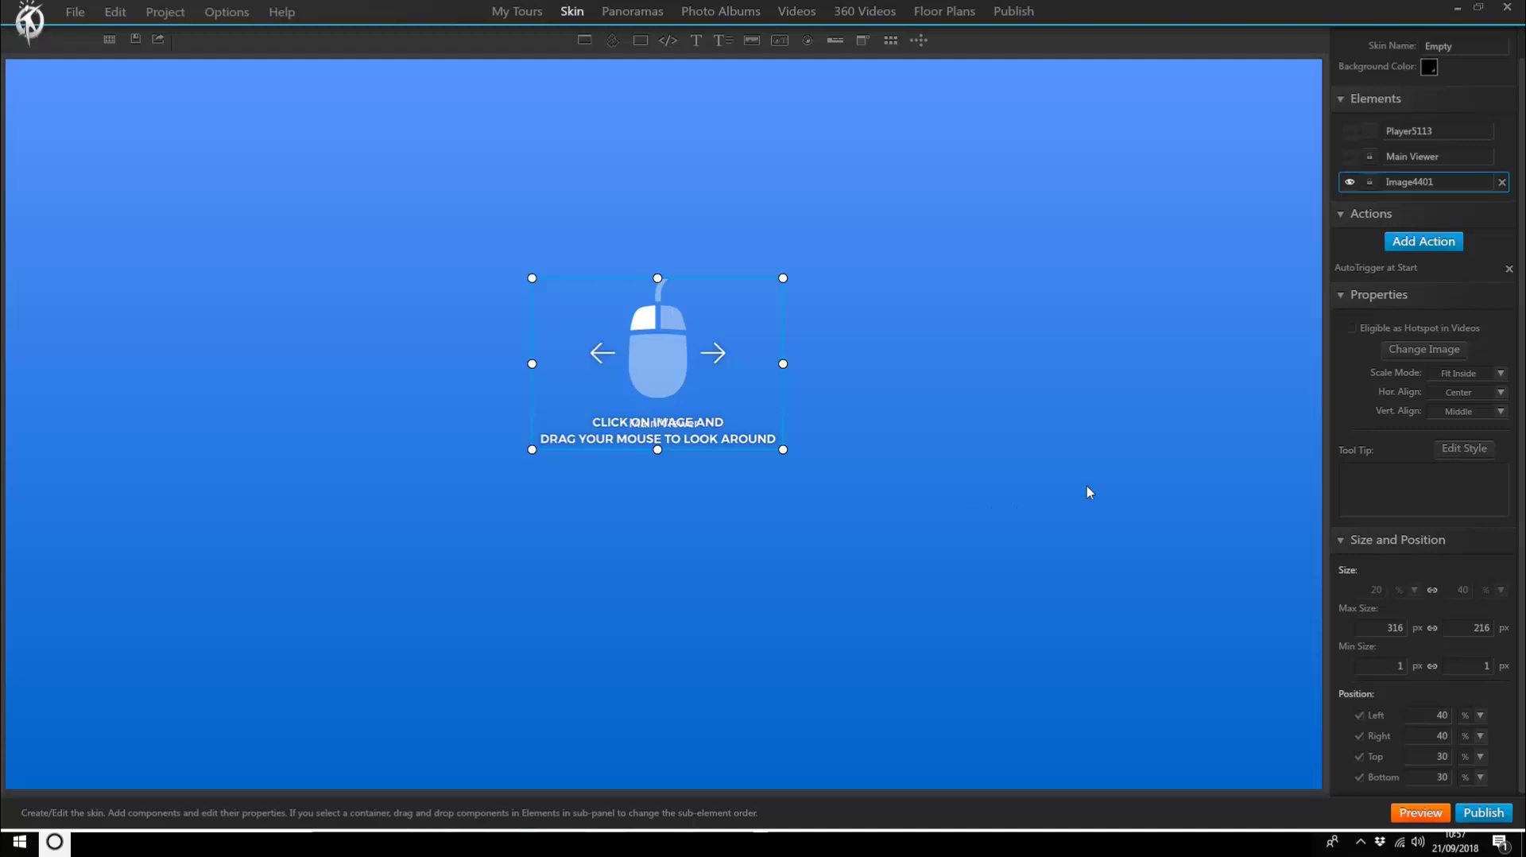
- Add a Show/Hide Components action hiding Image4401 with a 3-second fade
left_click(1419, 242)
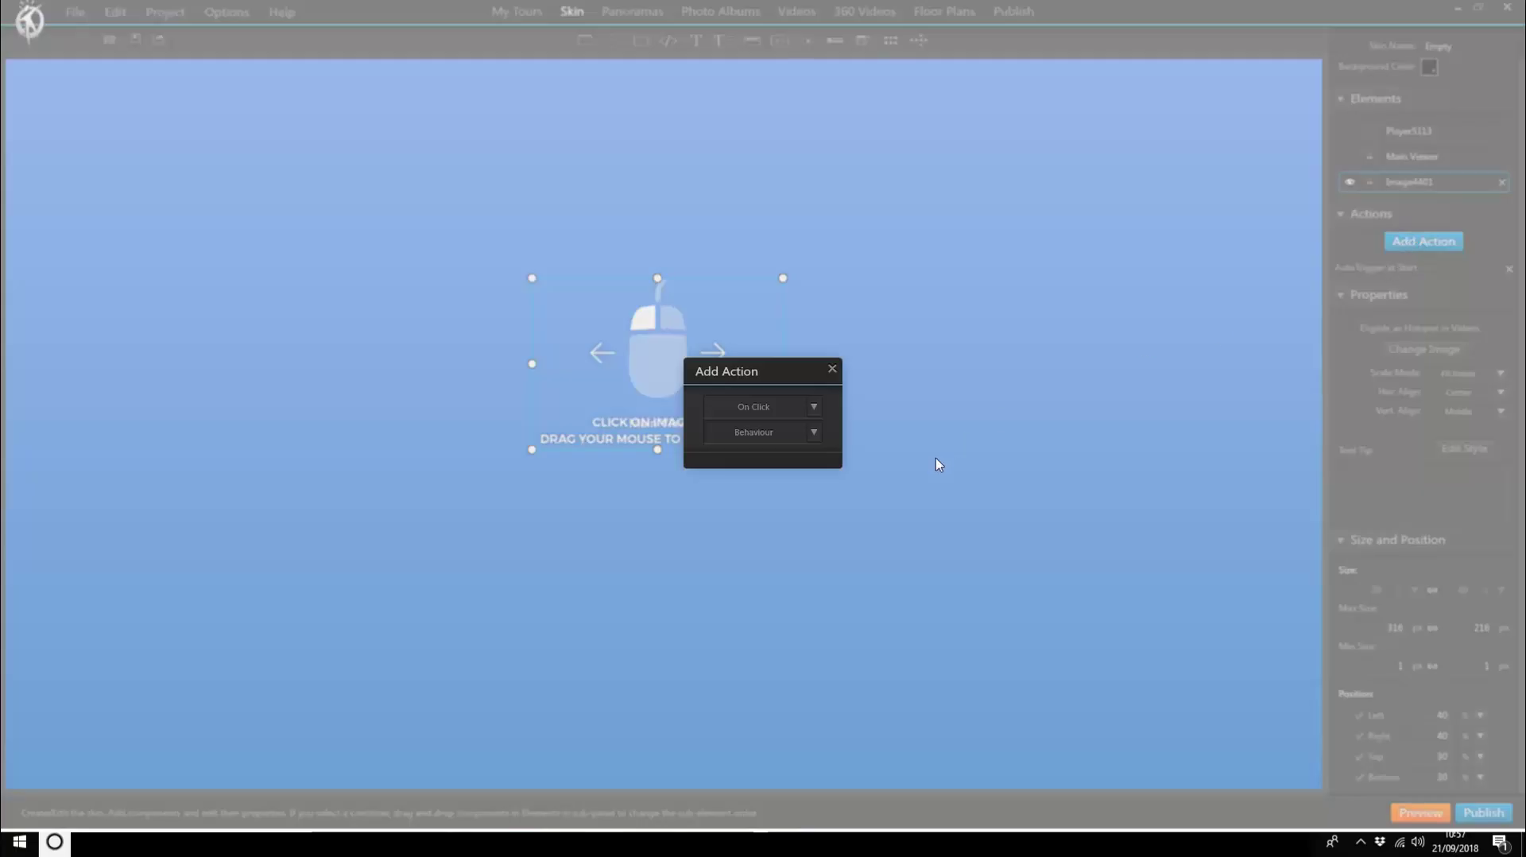
left_click(823, 435)
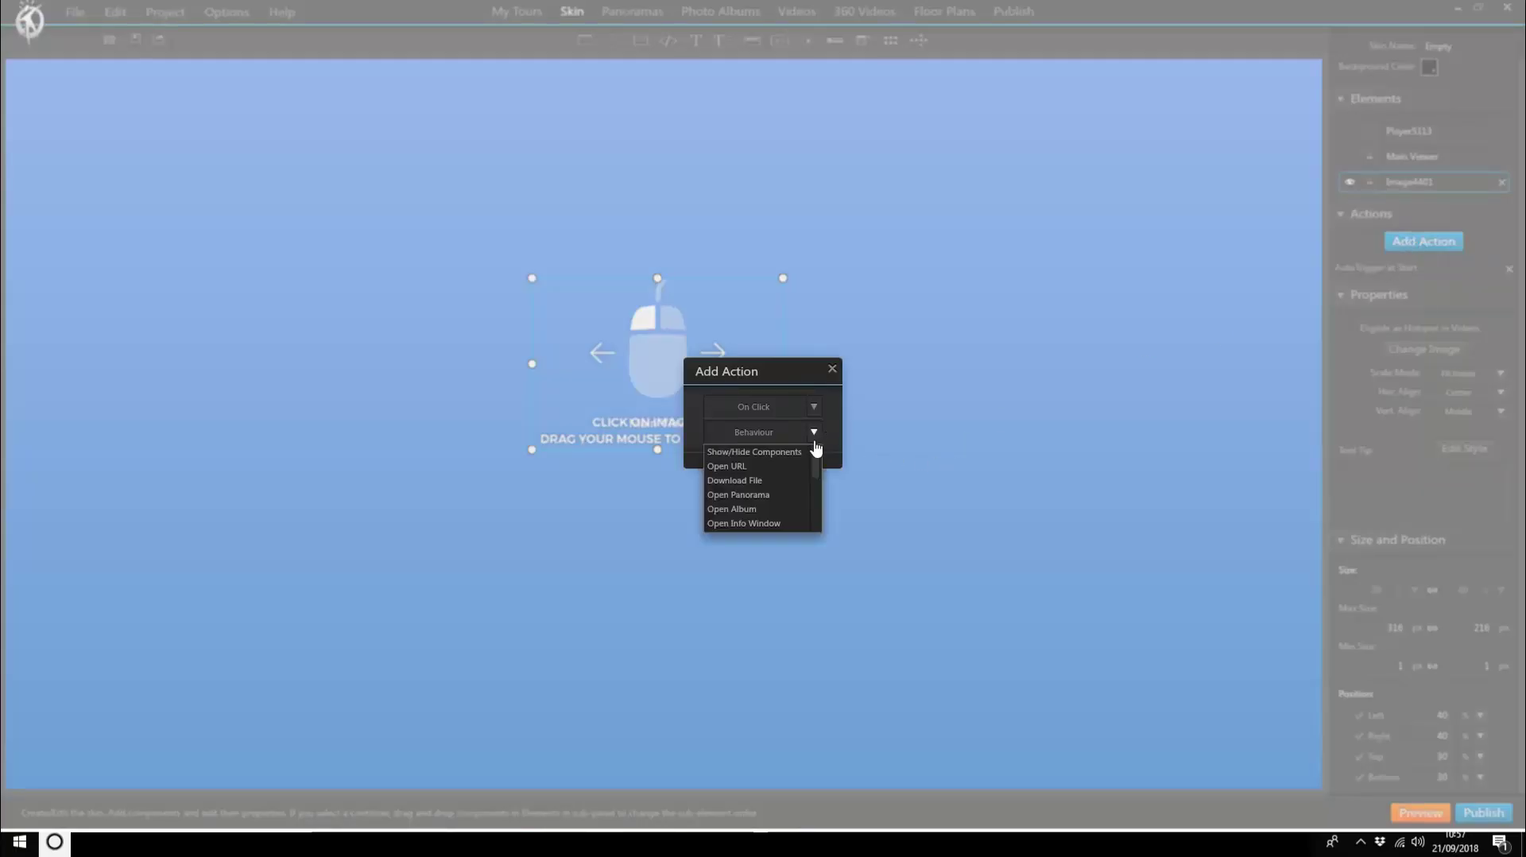
left_click(783, 454)
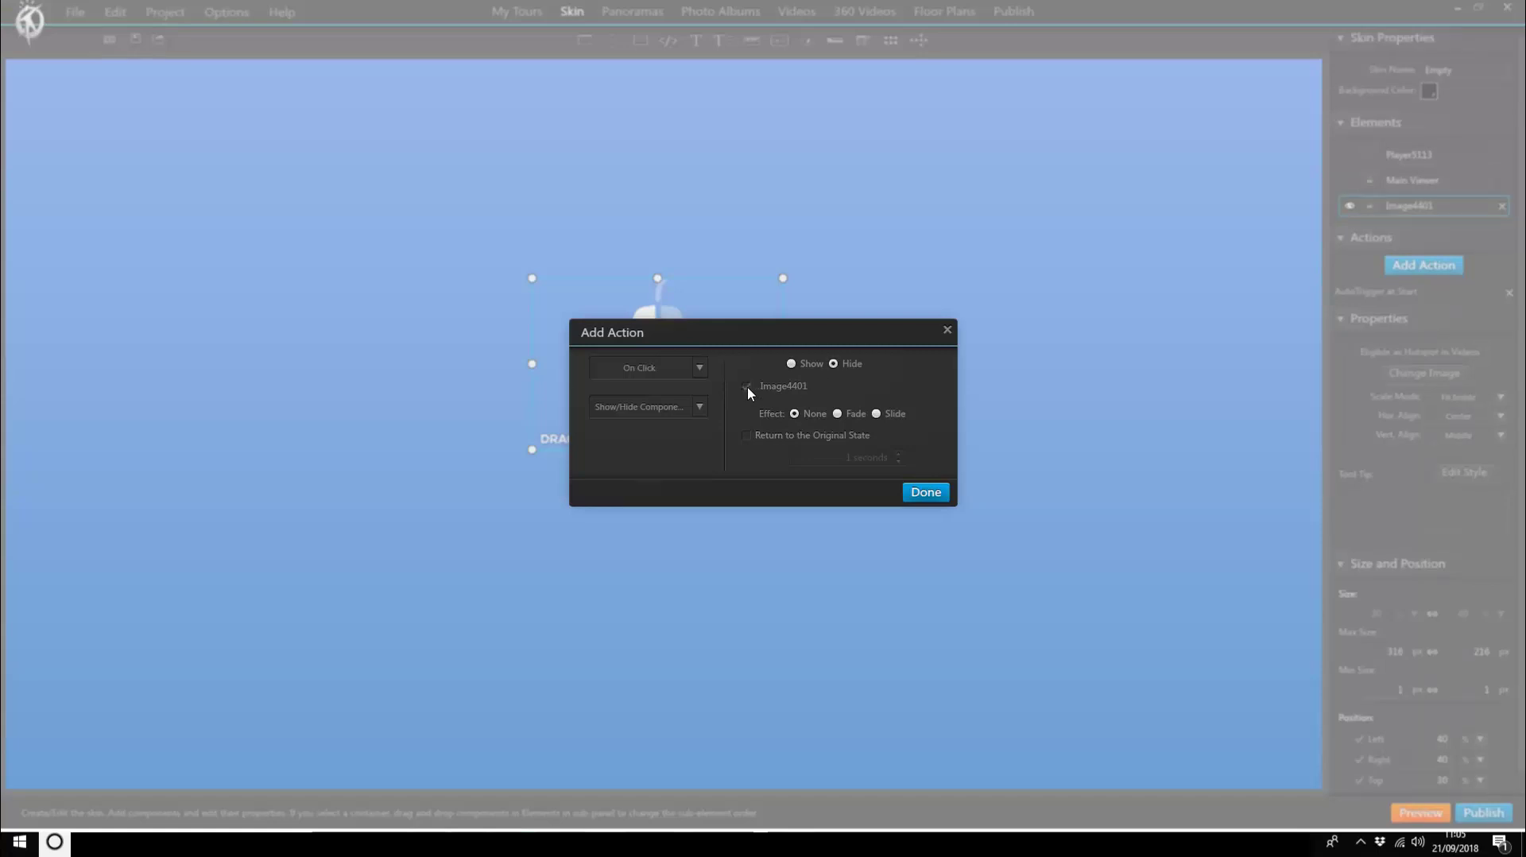
left_click(838, 413)
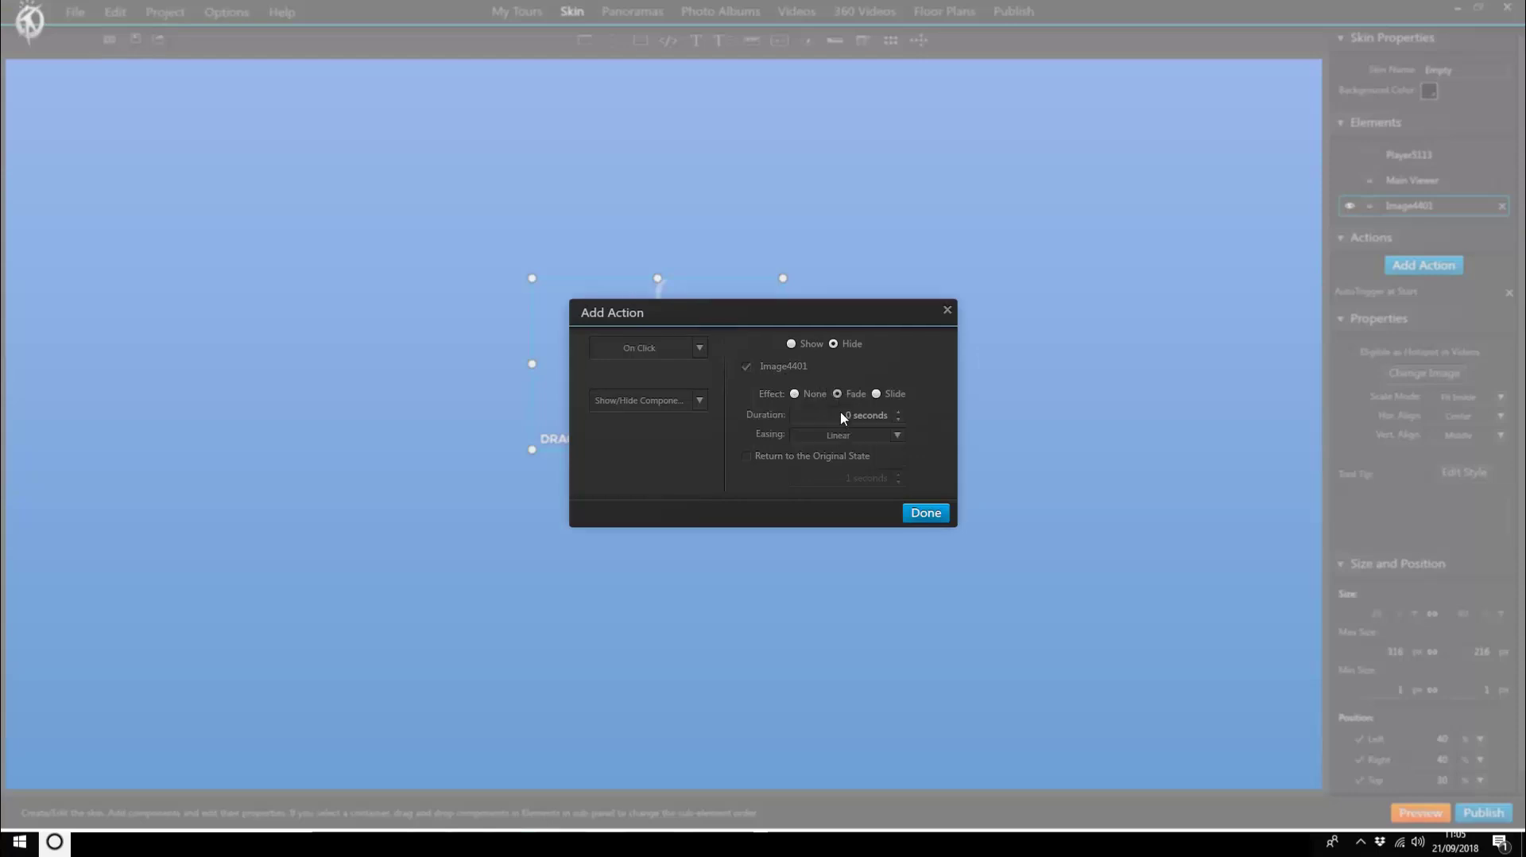
left_click(851, 417)
type("30")
left_click(926, 515)
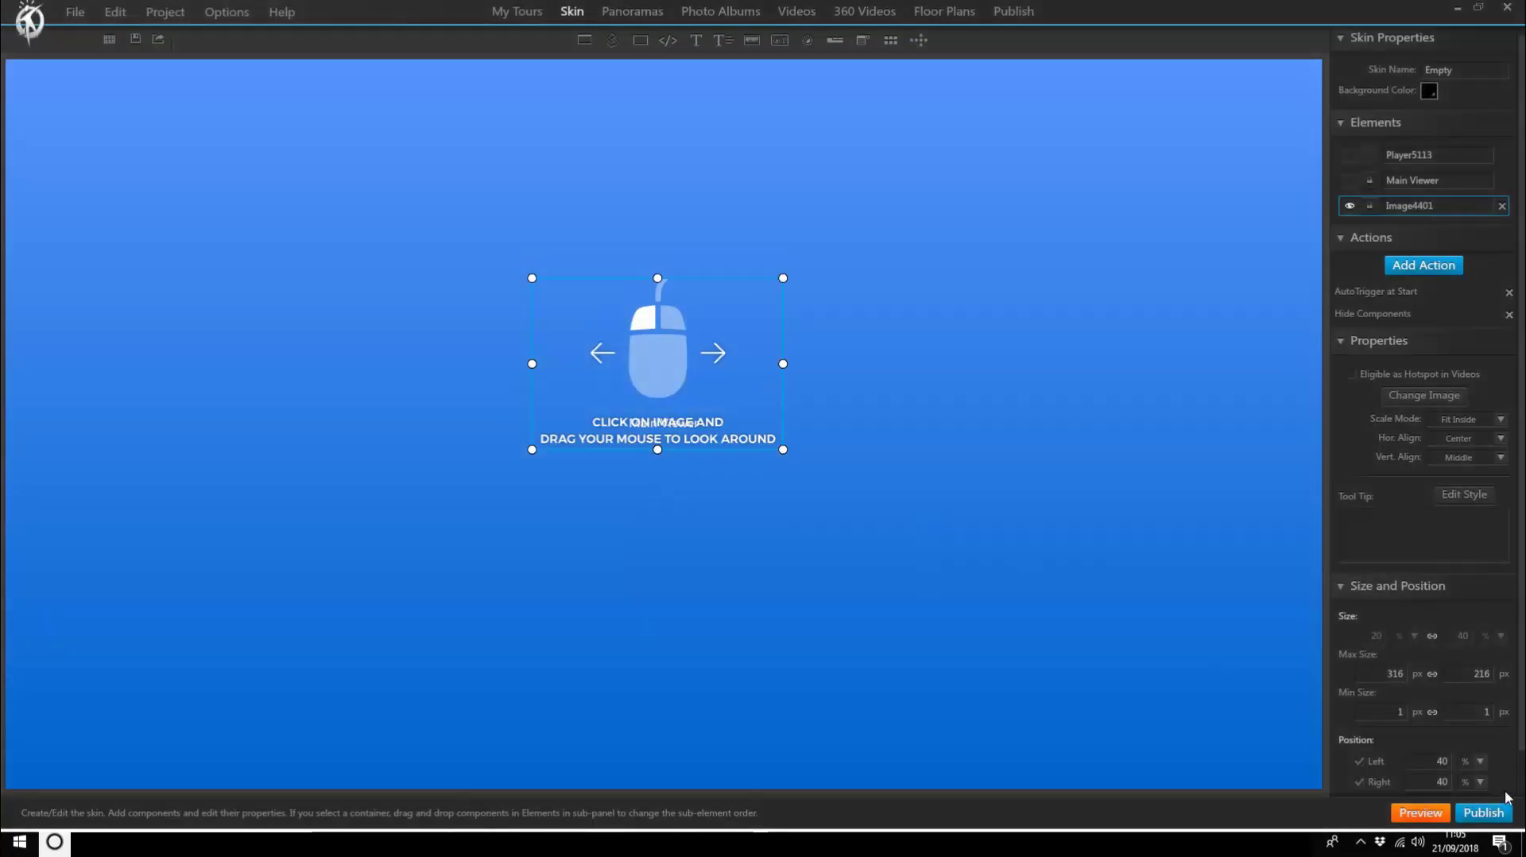
- Preview the tour to check the mouse-hint image
left_click(1434, 817)
- Start Image4401 hidden, then edit its action to return to the original state after 5 seconds
left_click(1351, 209)
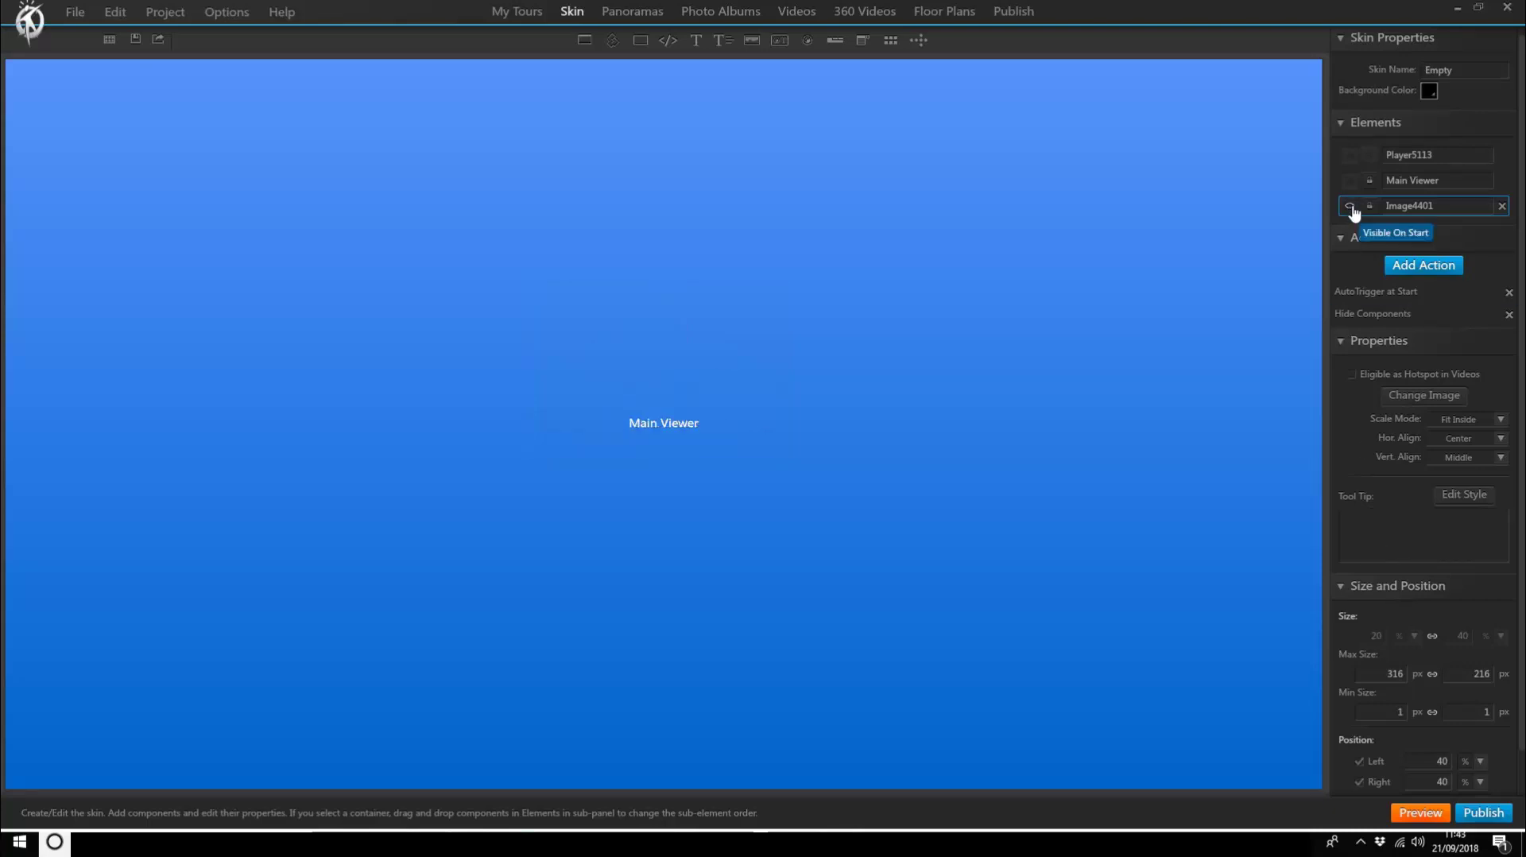
left_click(1373, 315)
double_click(1378, 316)
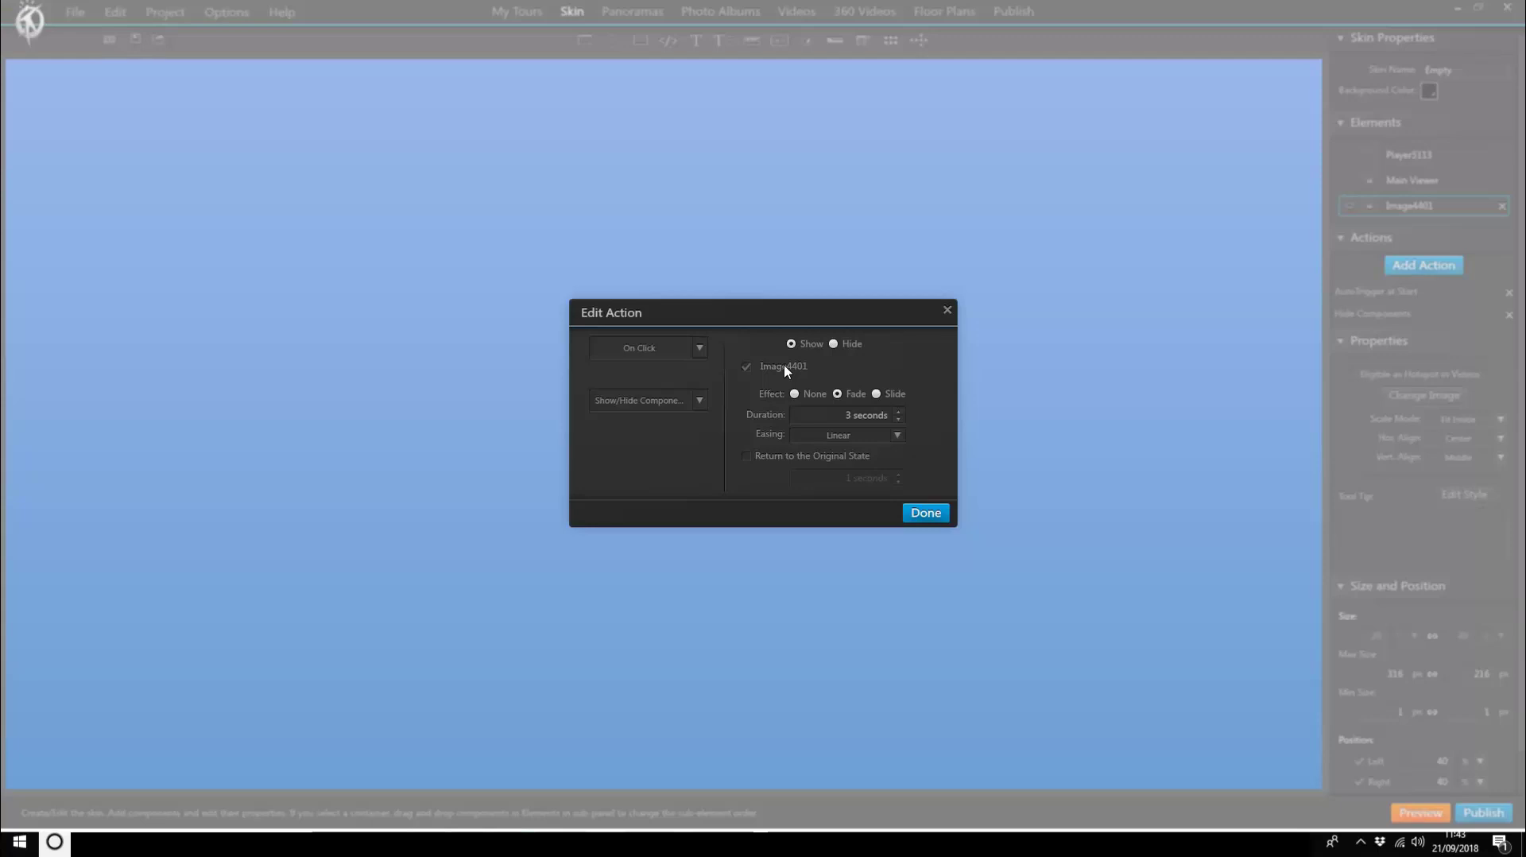
left_click(747, 455)
left_click(858, 485)
key("BackSpace")
type("5")
left_click(918, 515)
- Preview the tour again and let Optimizing Images finish
left_click(1423, 814)
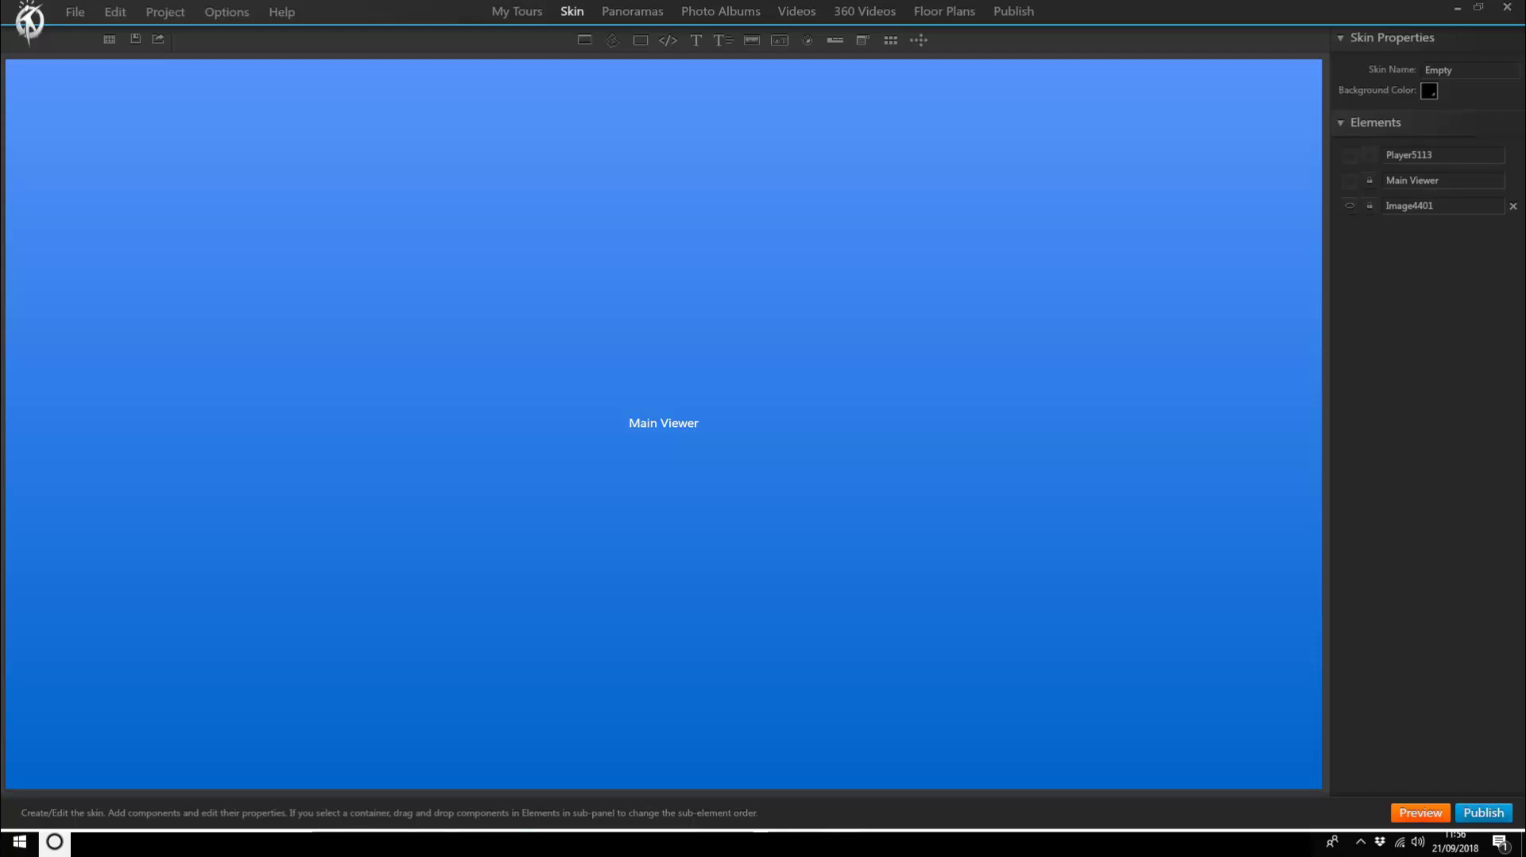
- Add an Icon Button using hs_on.png and hs_off.png, placed near the skin's left edge
left_click(807, 43)
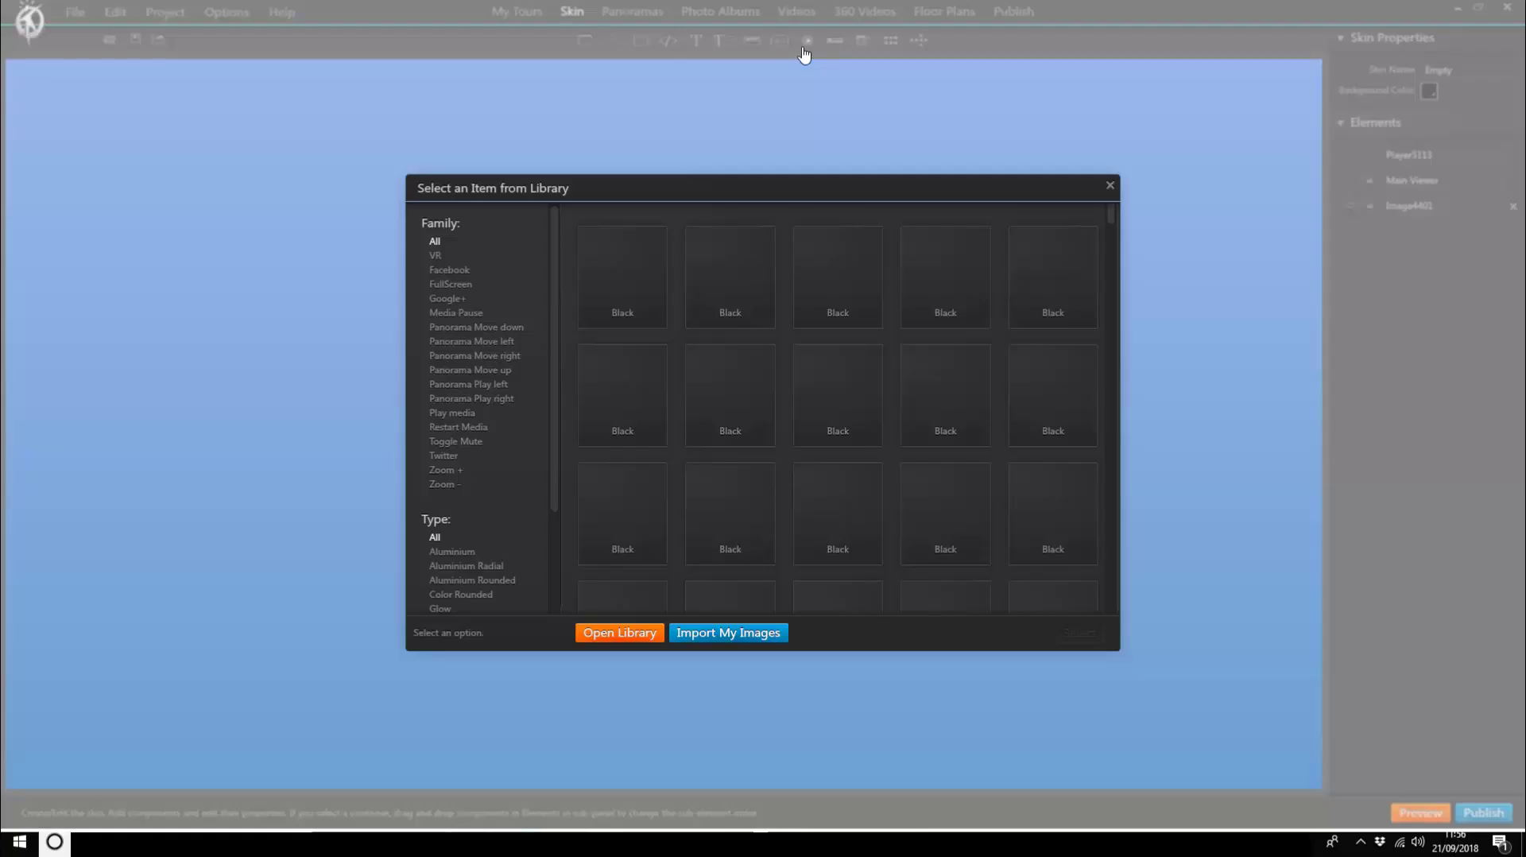
left_click(725, 634)
left_click(458, 322)
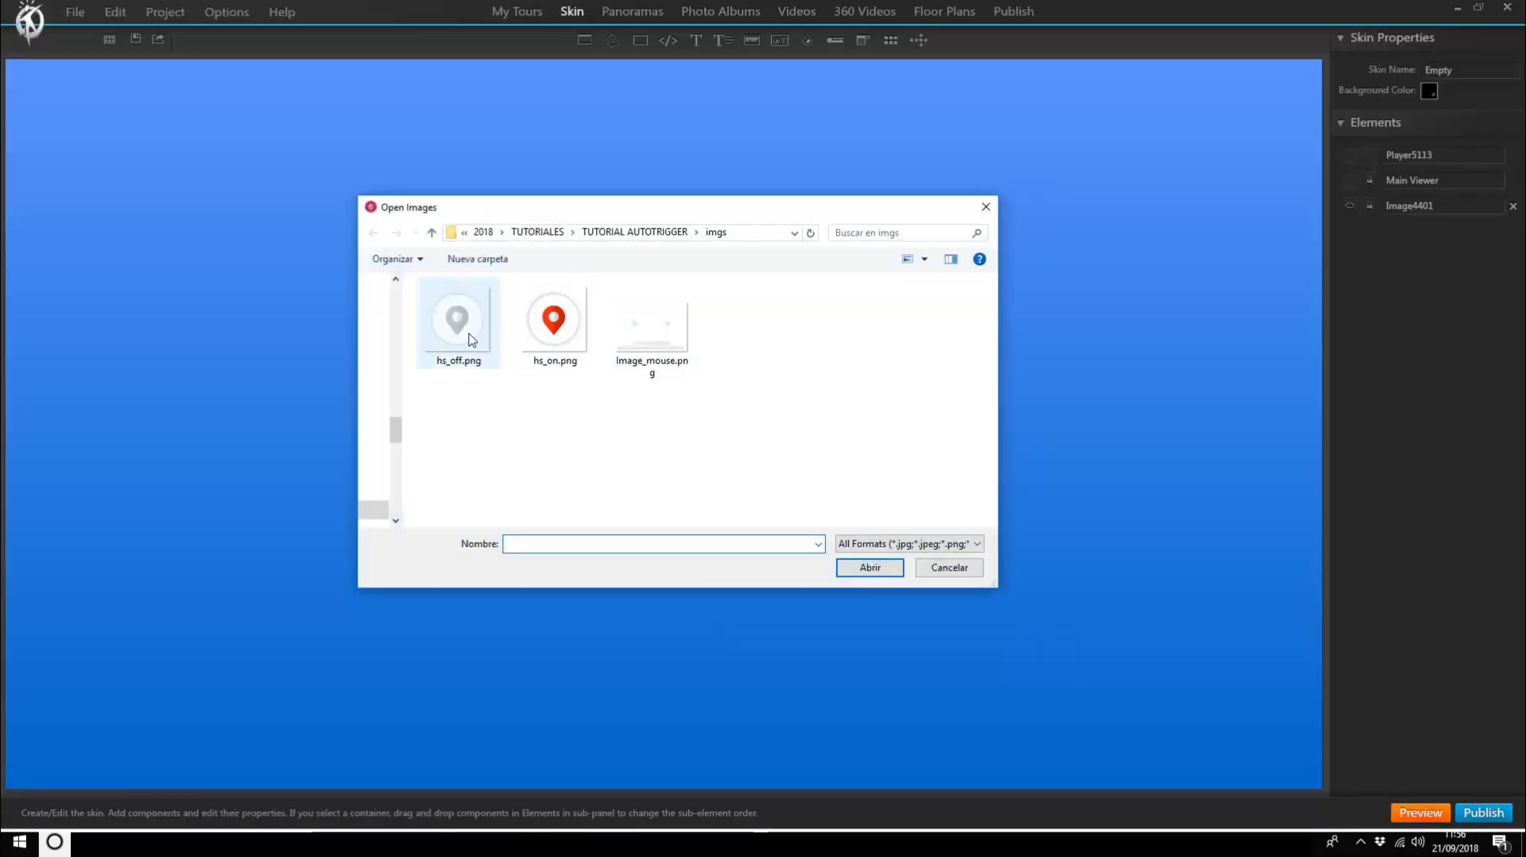
left_click(554, 322, "ctrl")
left_click(866, 568)
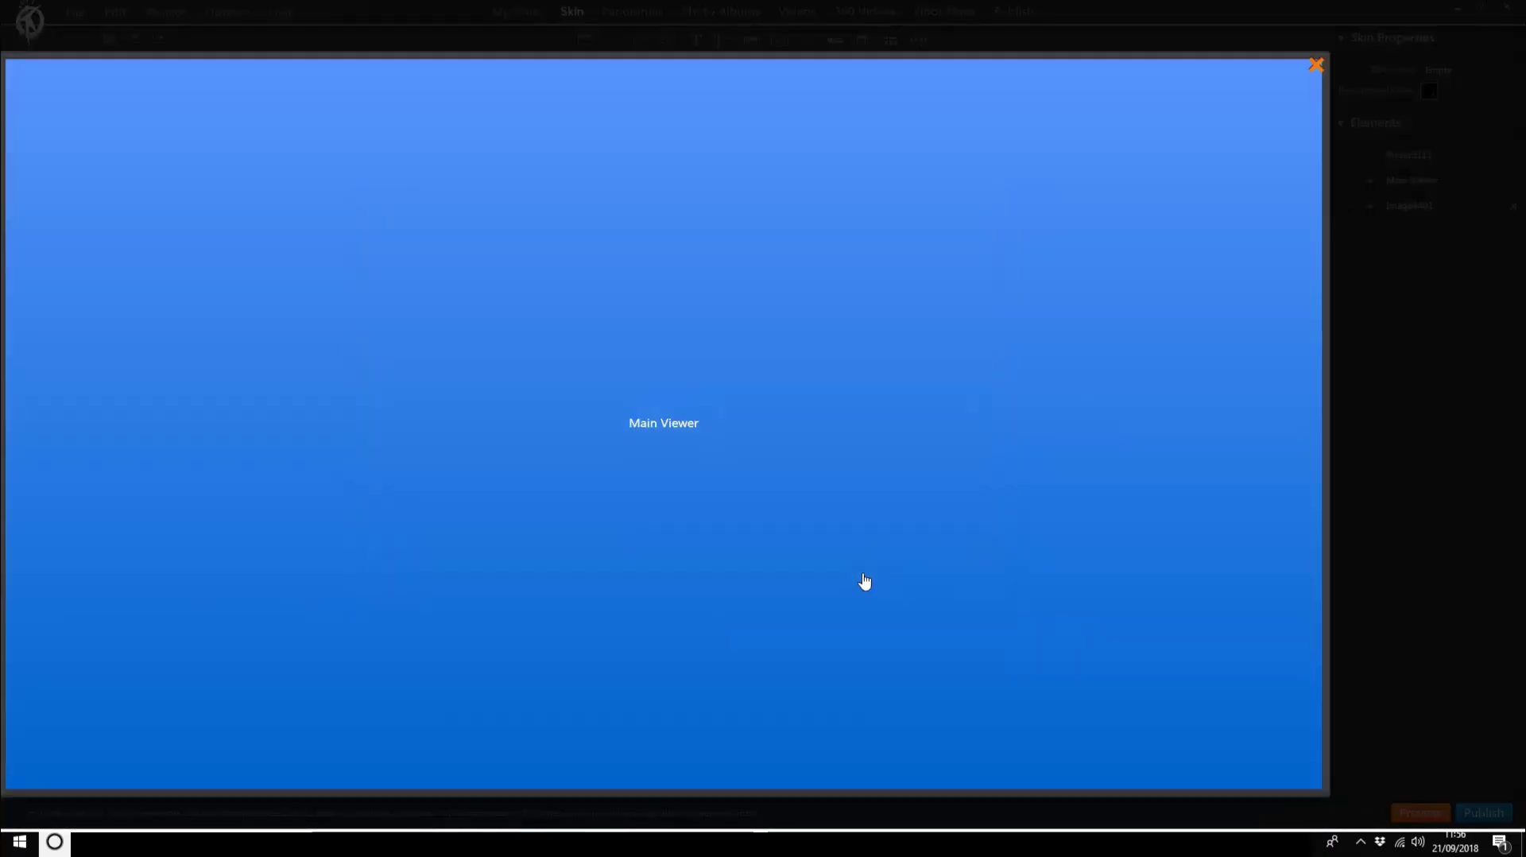
left_click(54, 372)
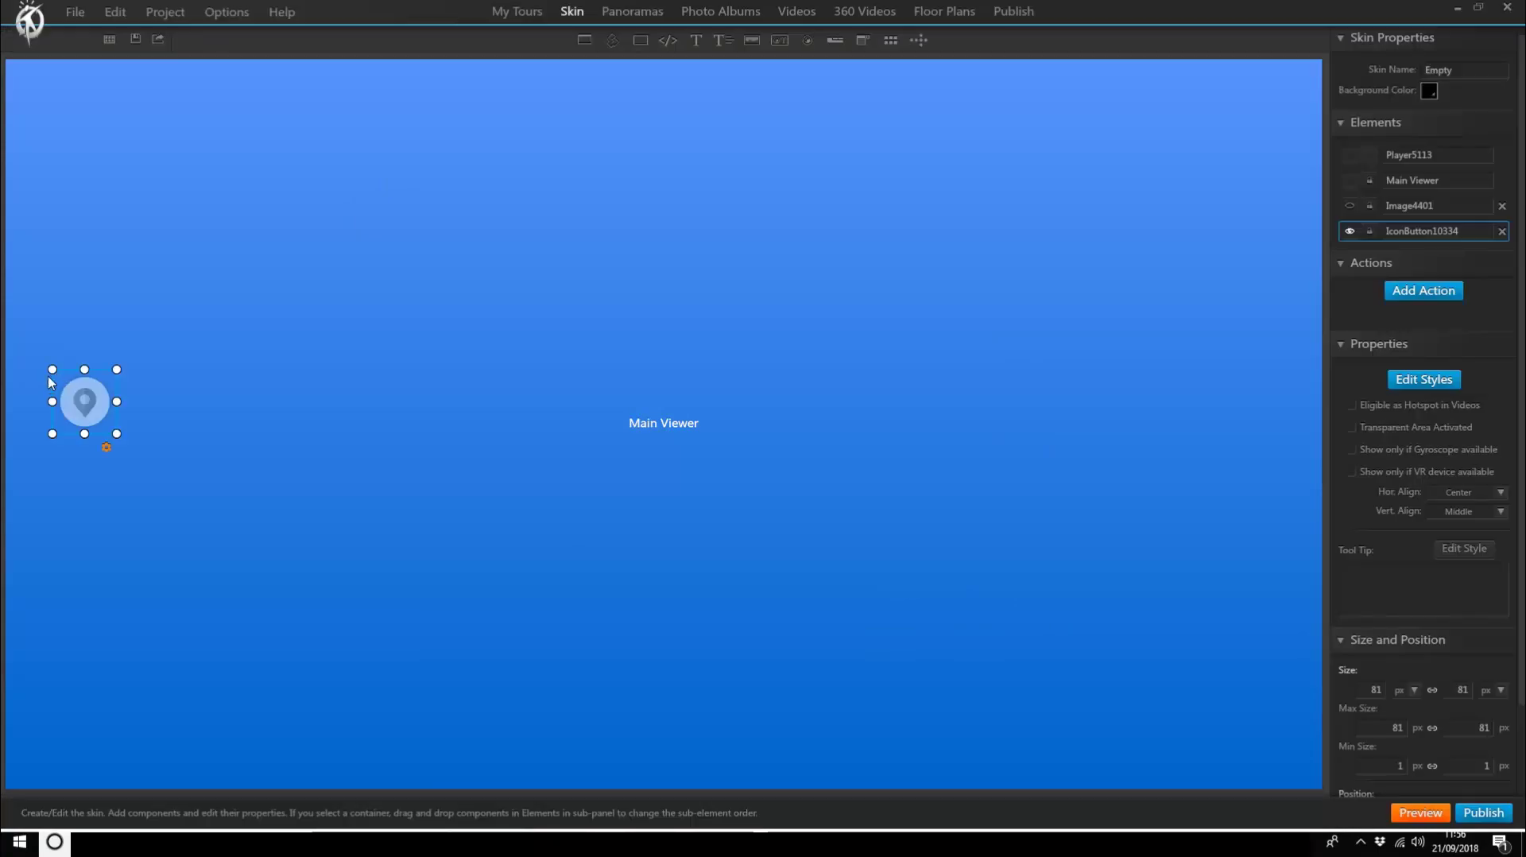
left_click_drag(84, 413, 57, 398)
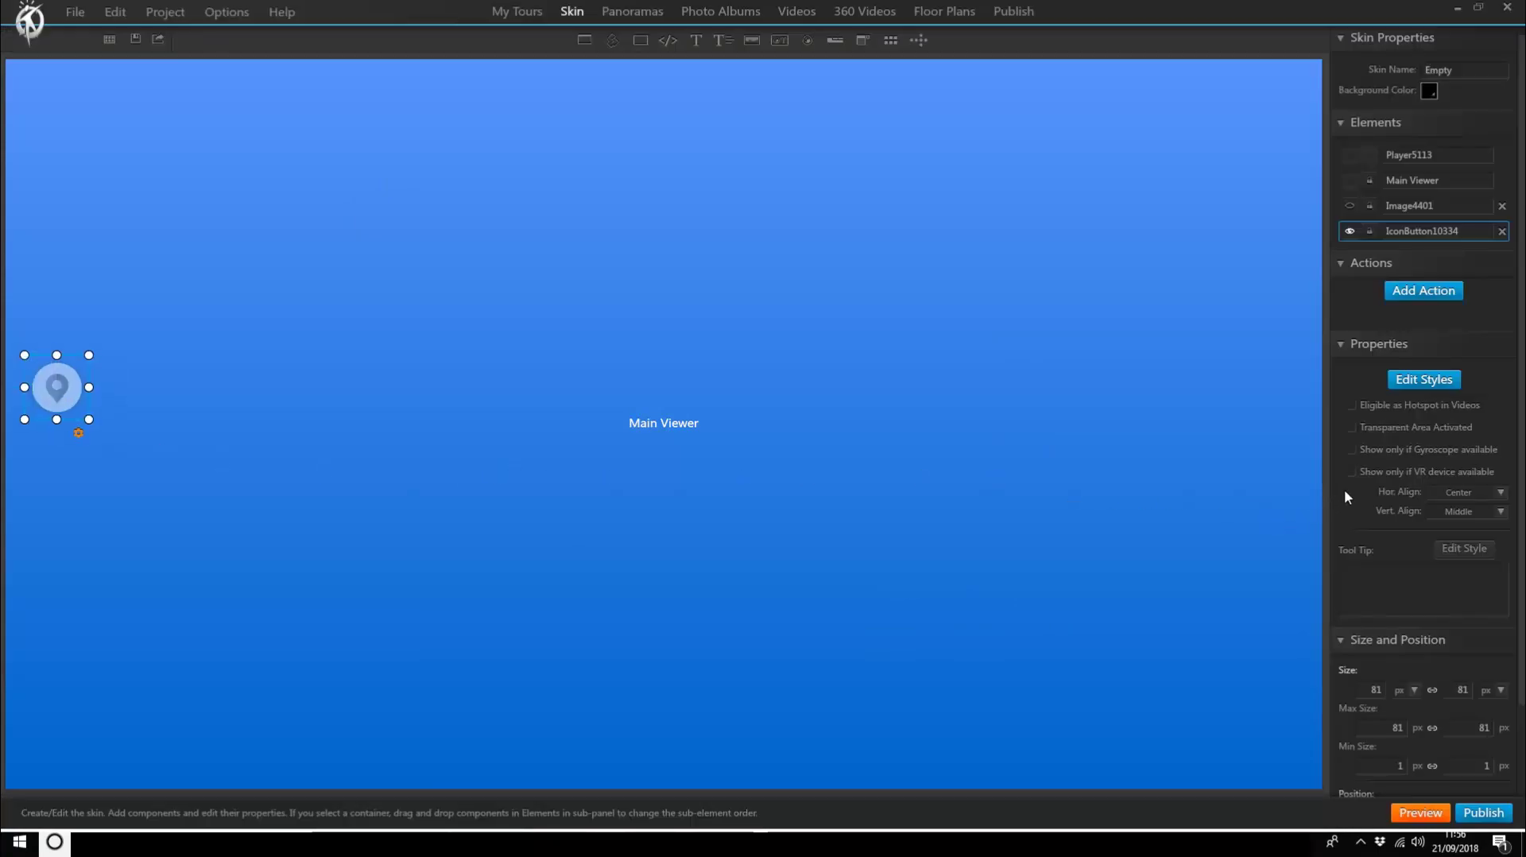
- Set the pin button's State Styles mode to Toggle
scroll(1515, 548, "down", 1)
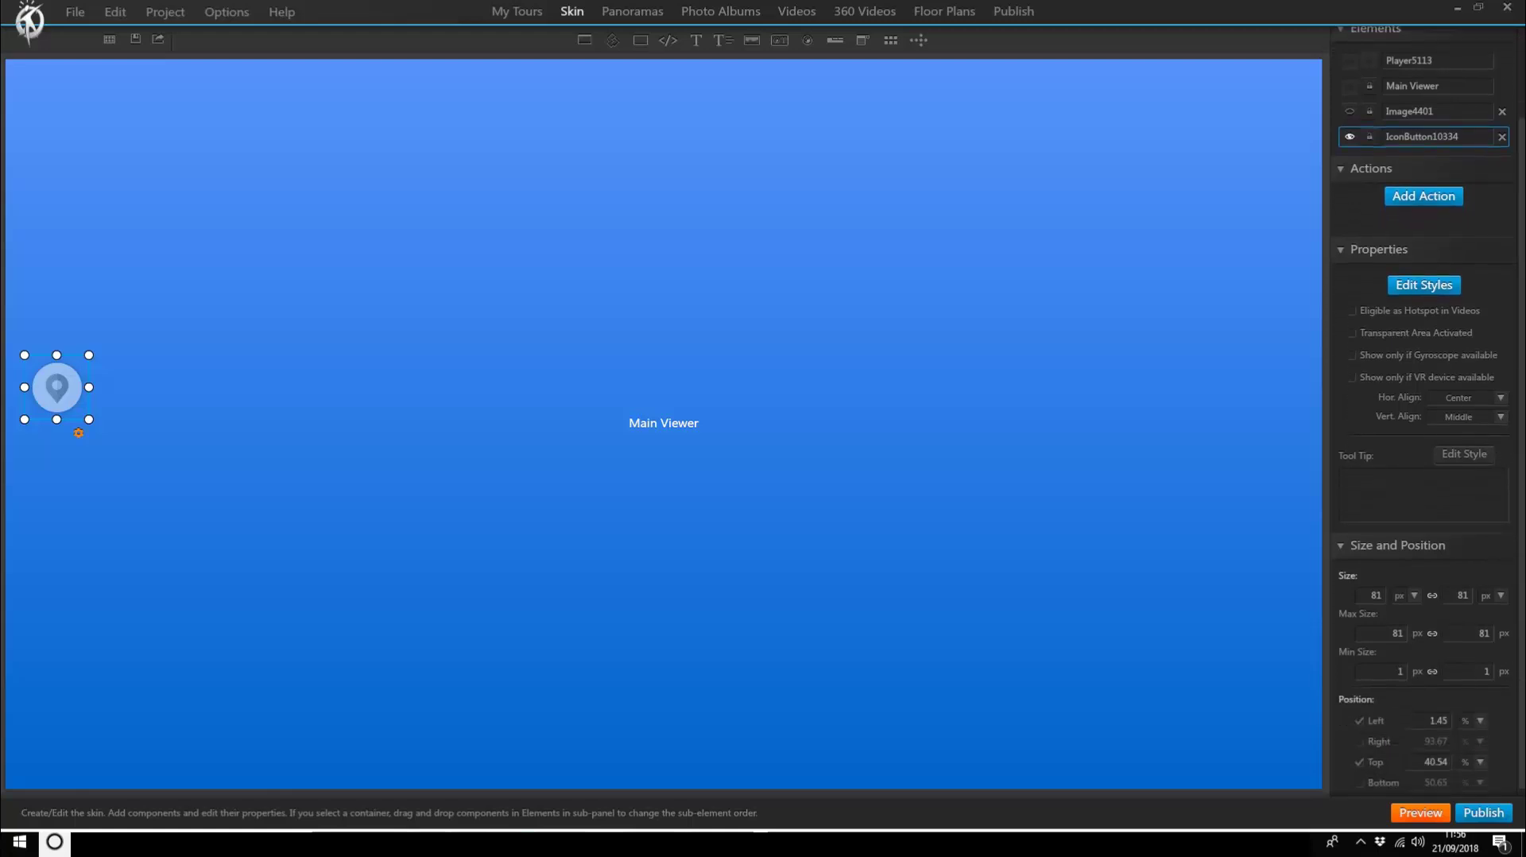
left_click(1417, 285)
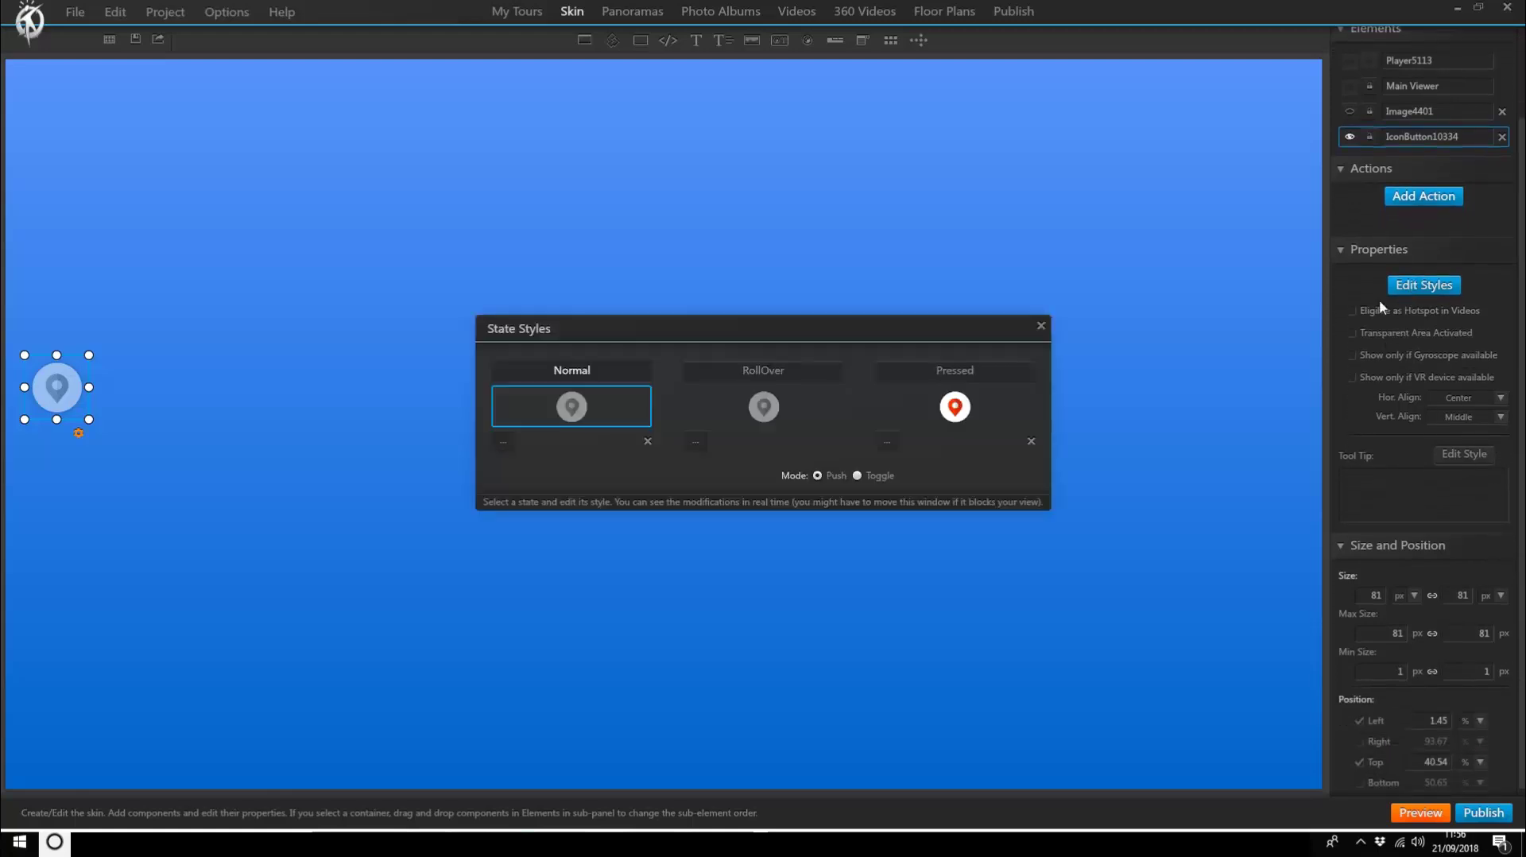
left_click(873, 475)
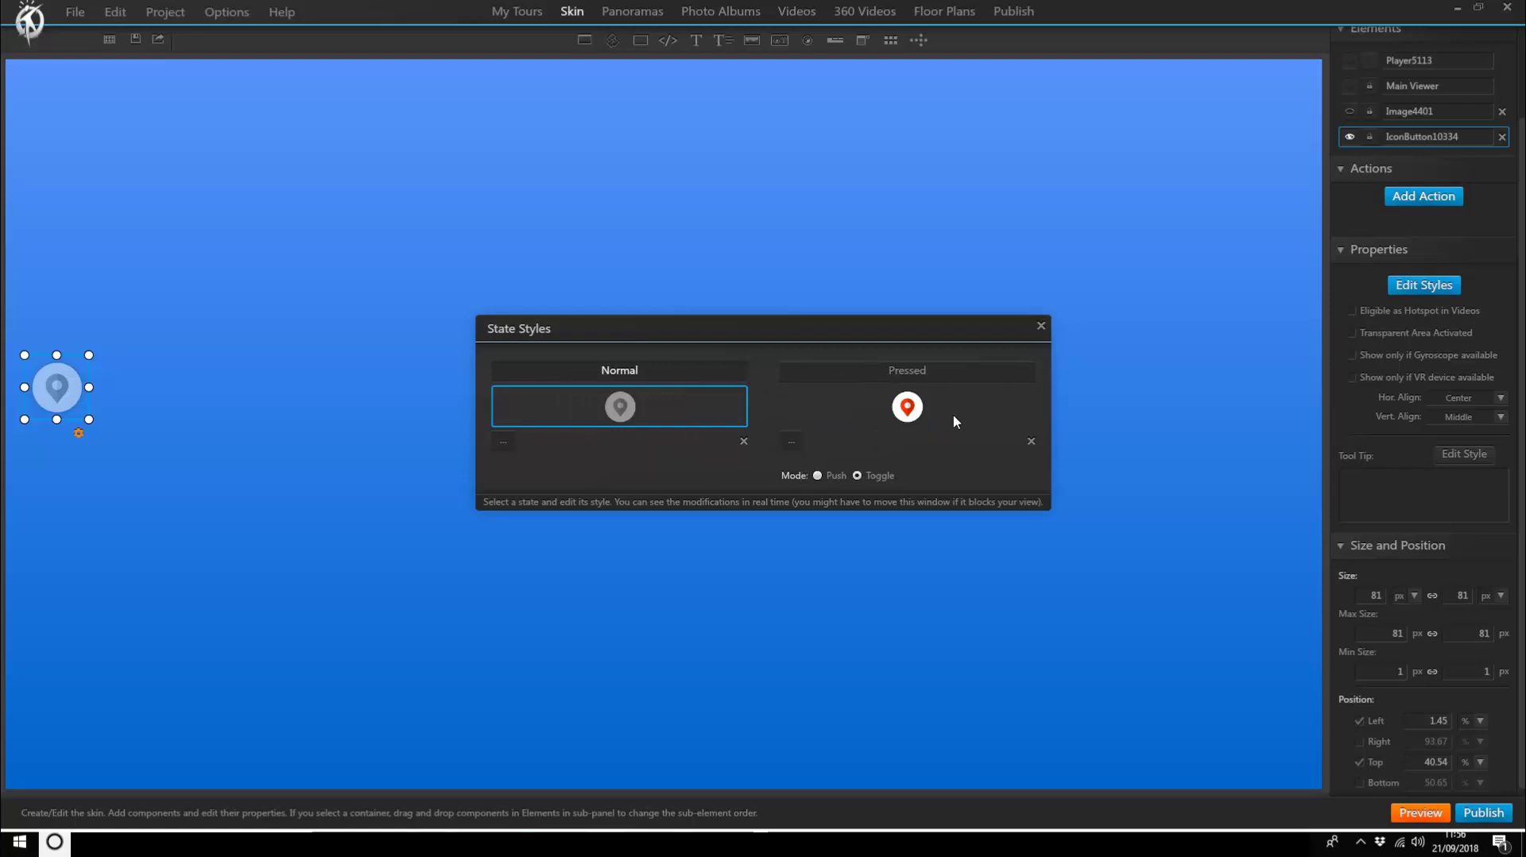
left_click(1041, 326)
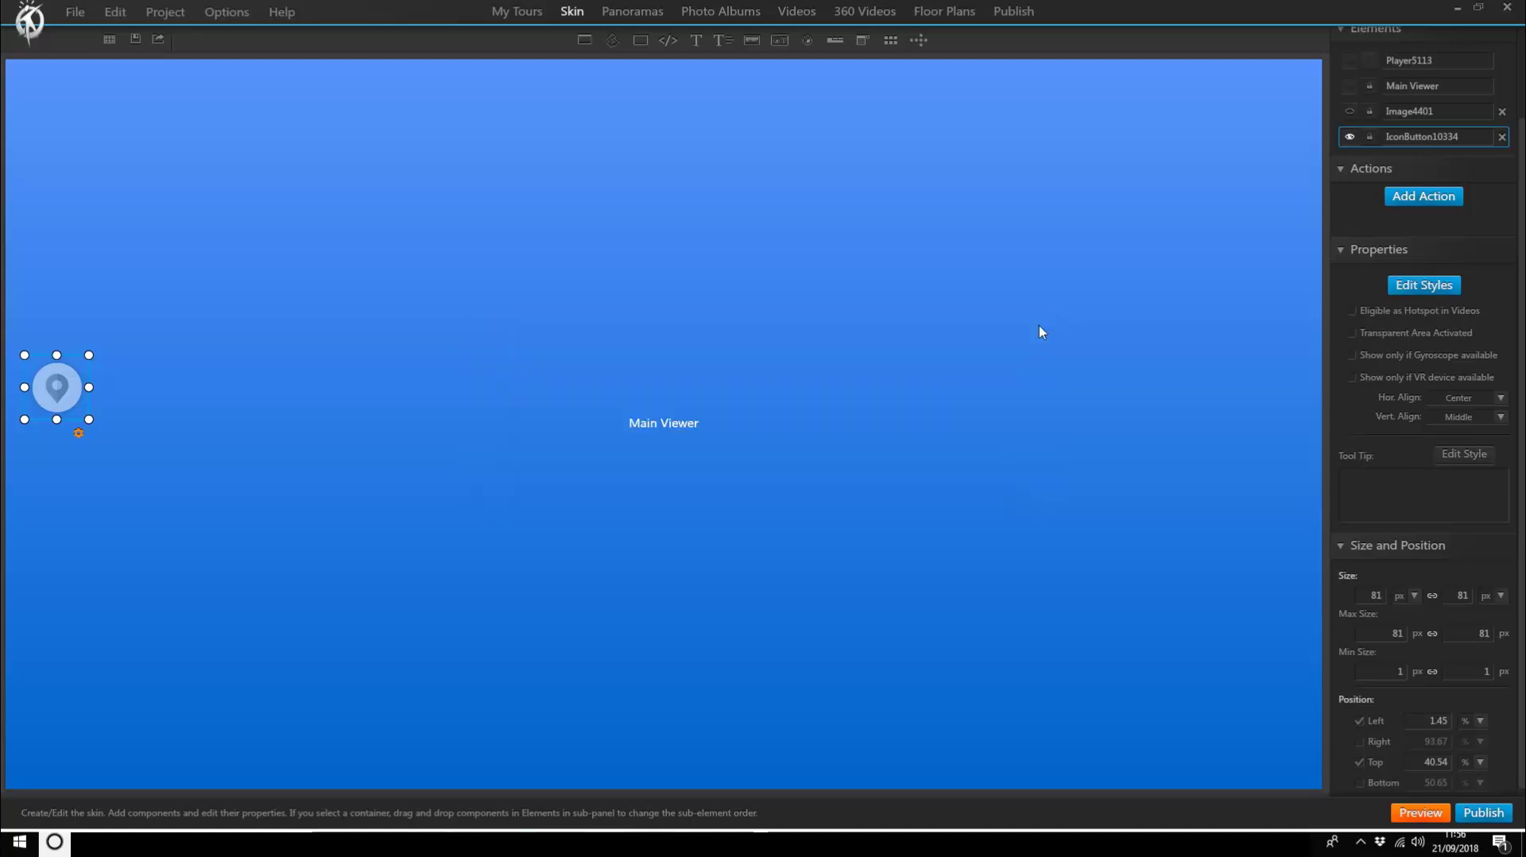
- Give the pin button an AutoTrigger at Start action
left_click(1399, 199)
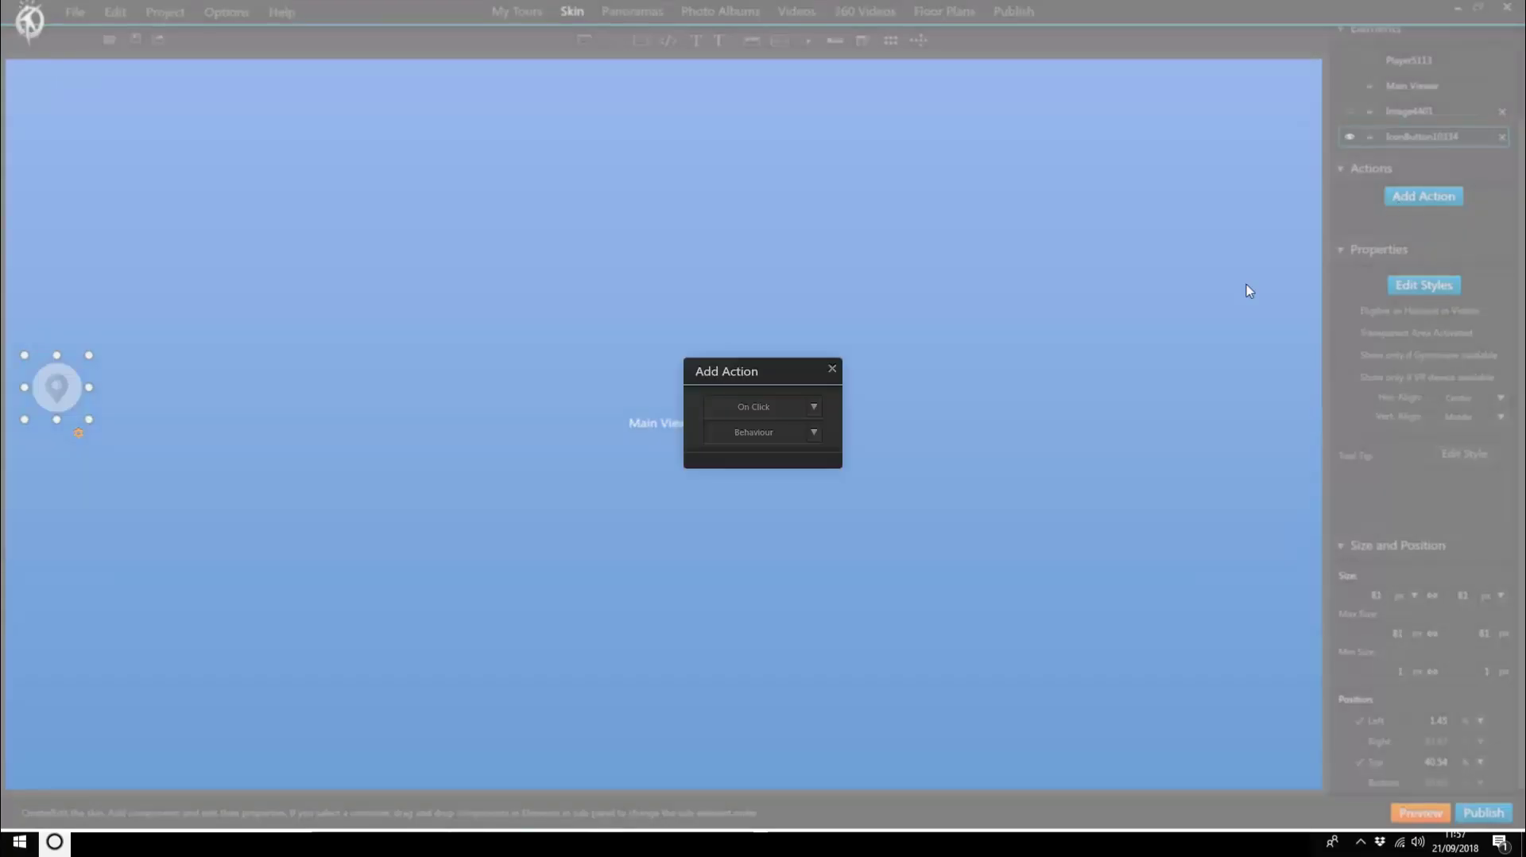
left_click(818, 442)
scroll(780, 474, "down", 3)
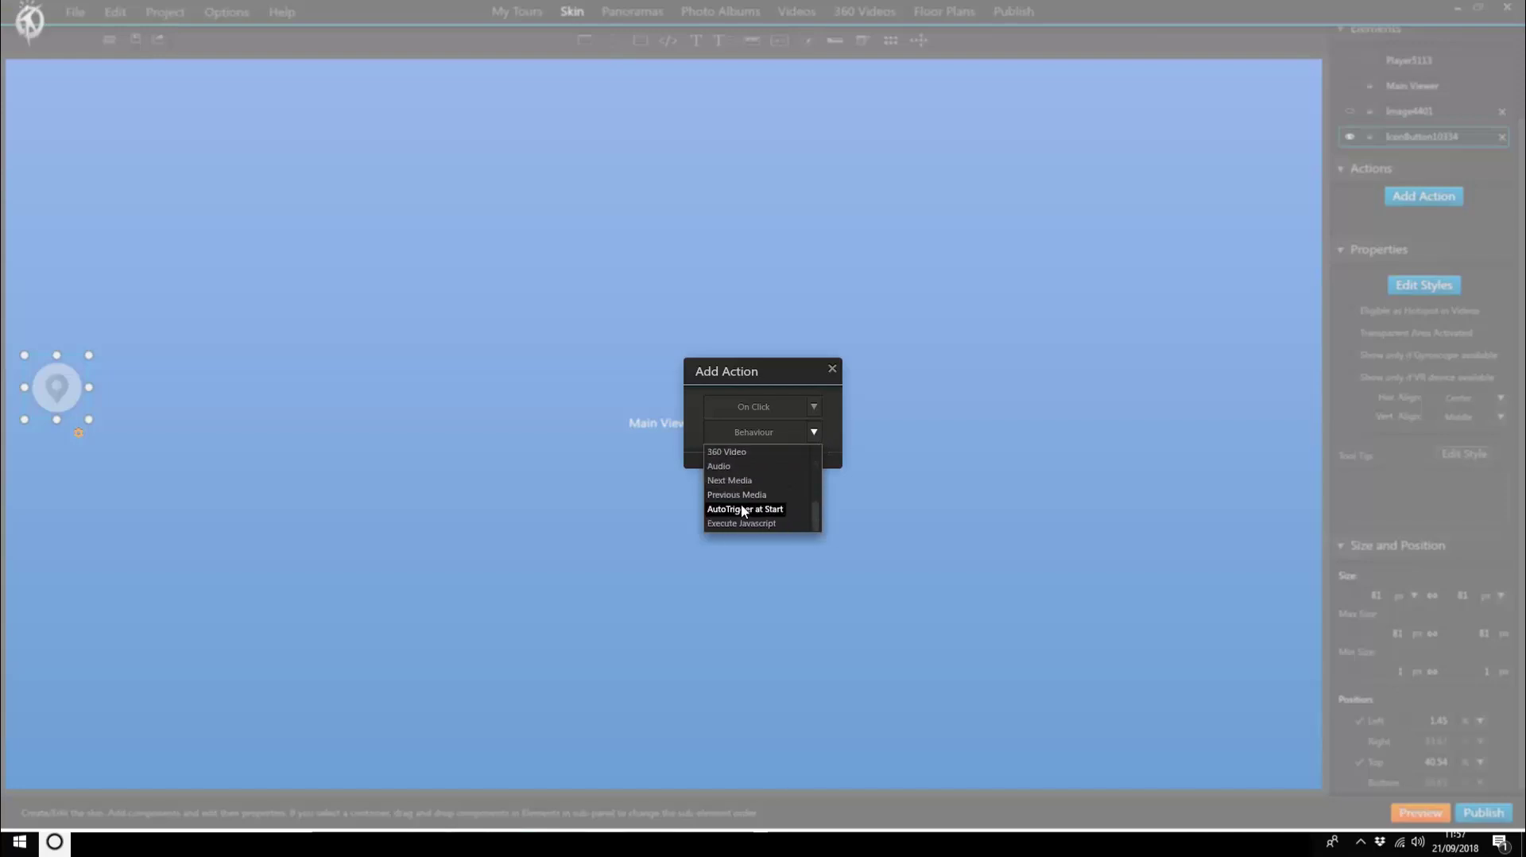
left_click(748, 510)
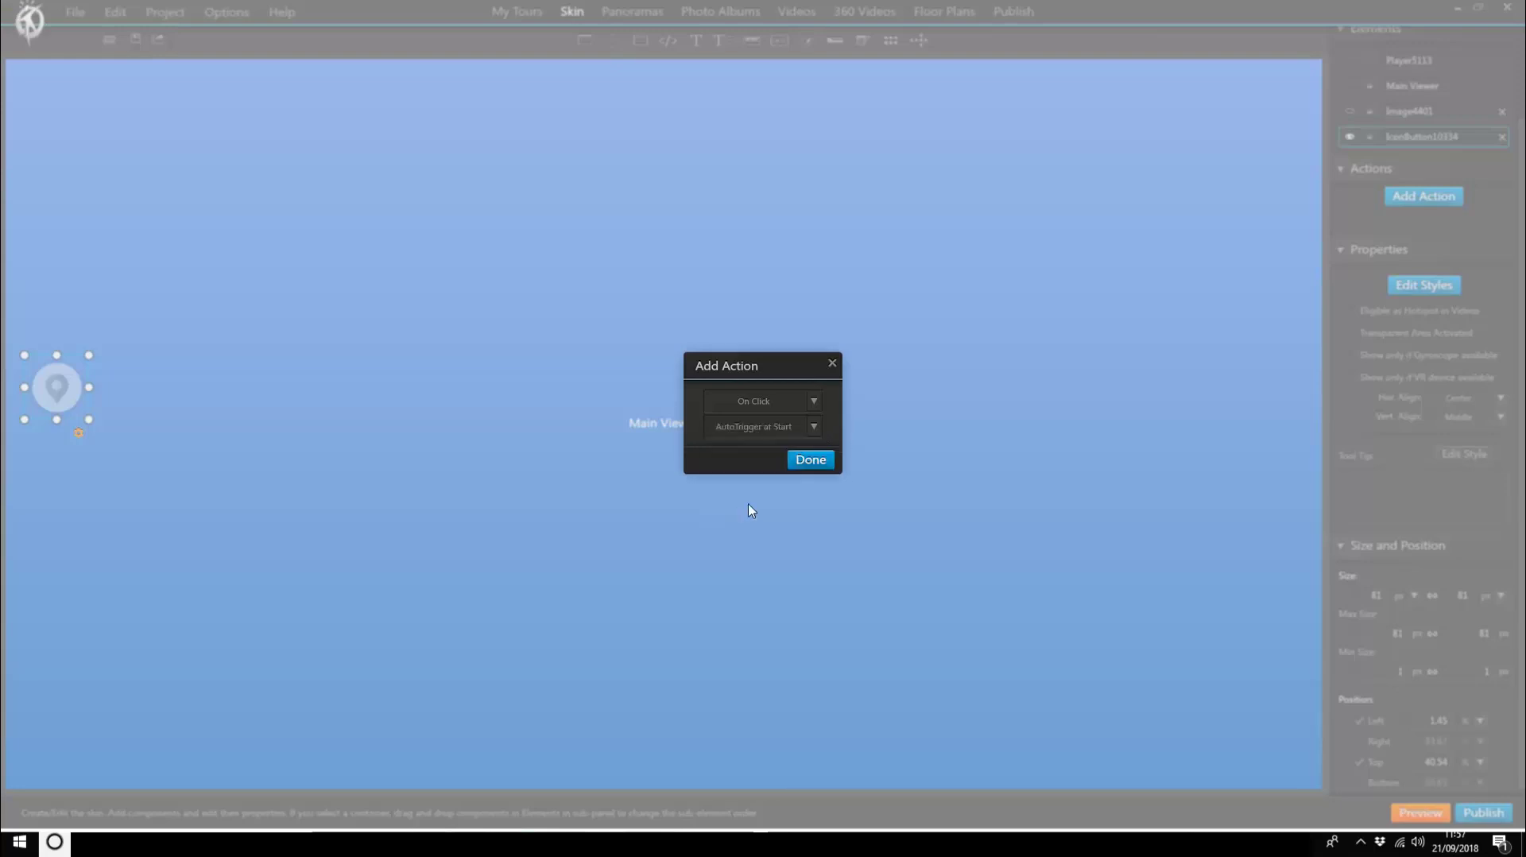
left_click(811, 460)
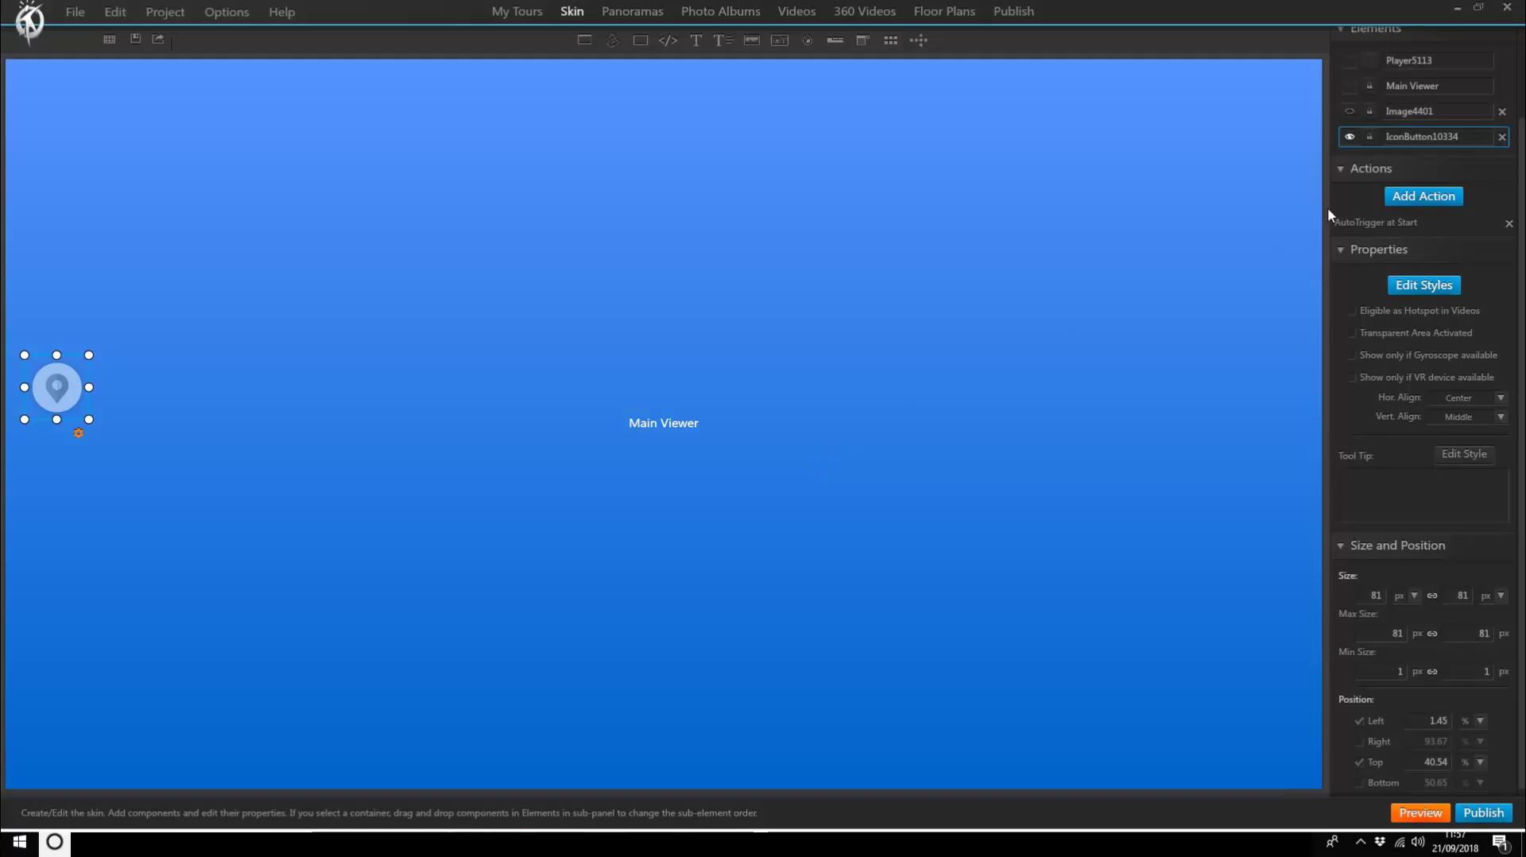
- Add a Media Control action set to Toggle Hotspots Visibility
left_click(1397, 199)
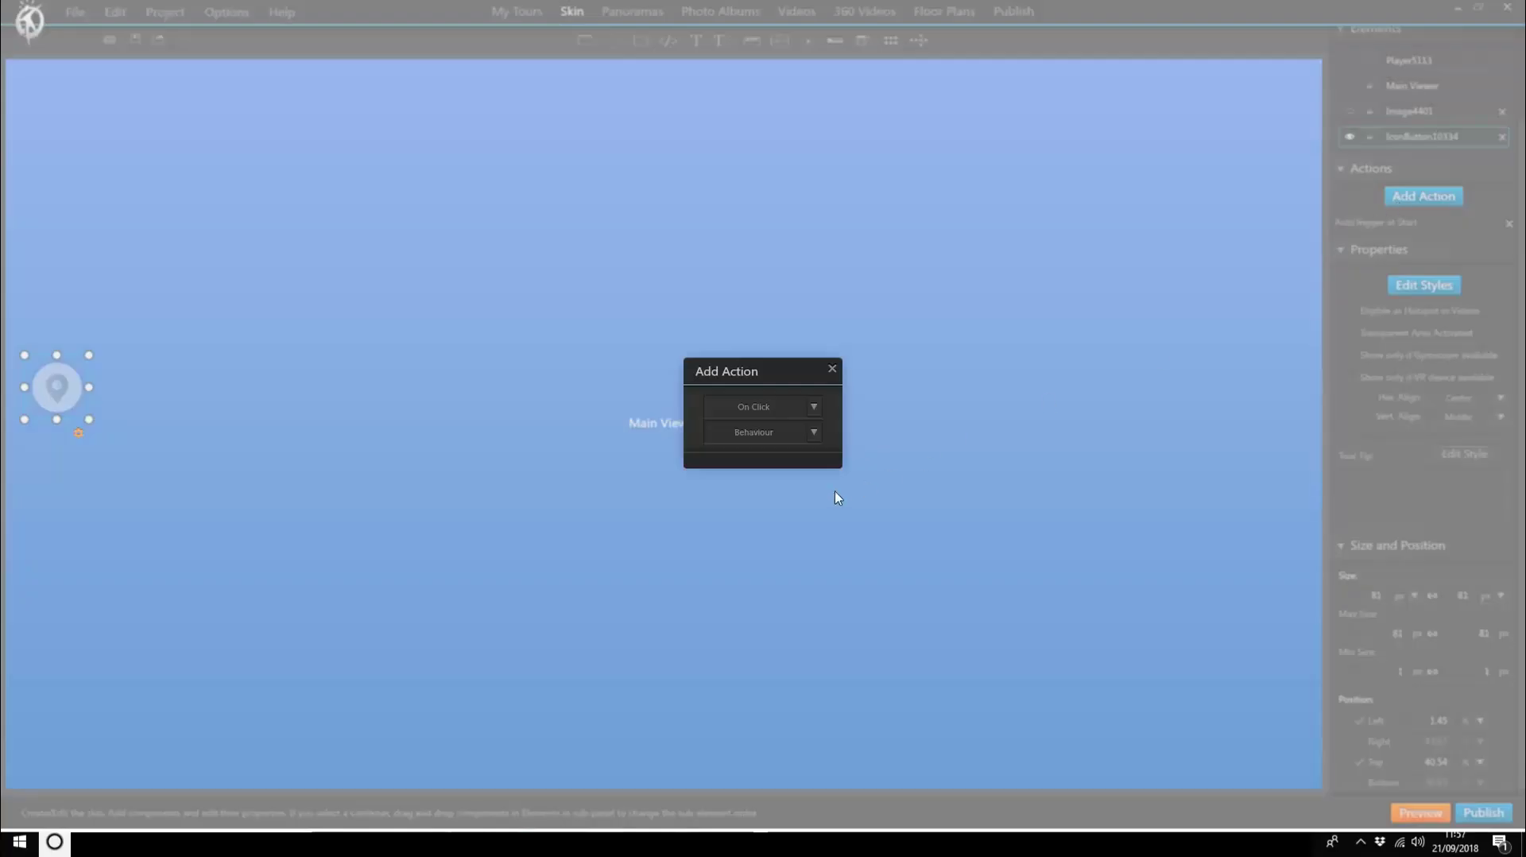
left_click(824, 443)
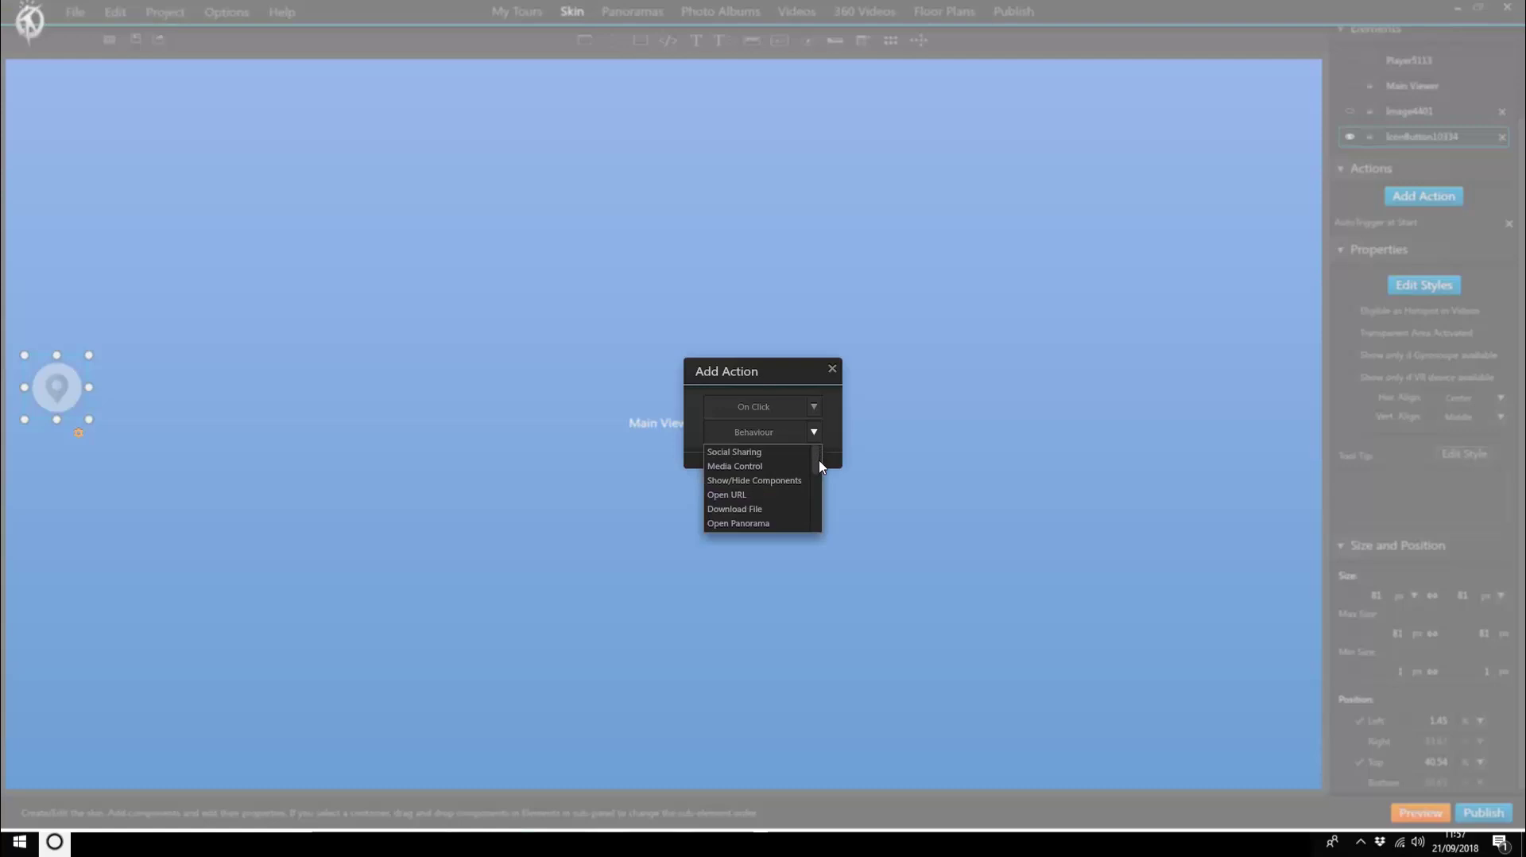
mouse_move(822, 466)
left_mouse_down()
mouse_move(822, 502)
mouse_move(821, 467)
left_mouse_up()
left_click(752, 462)
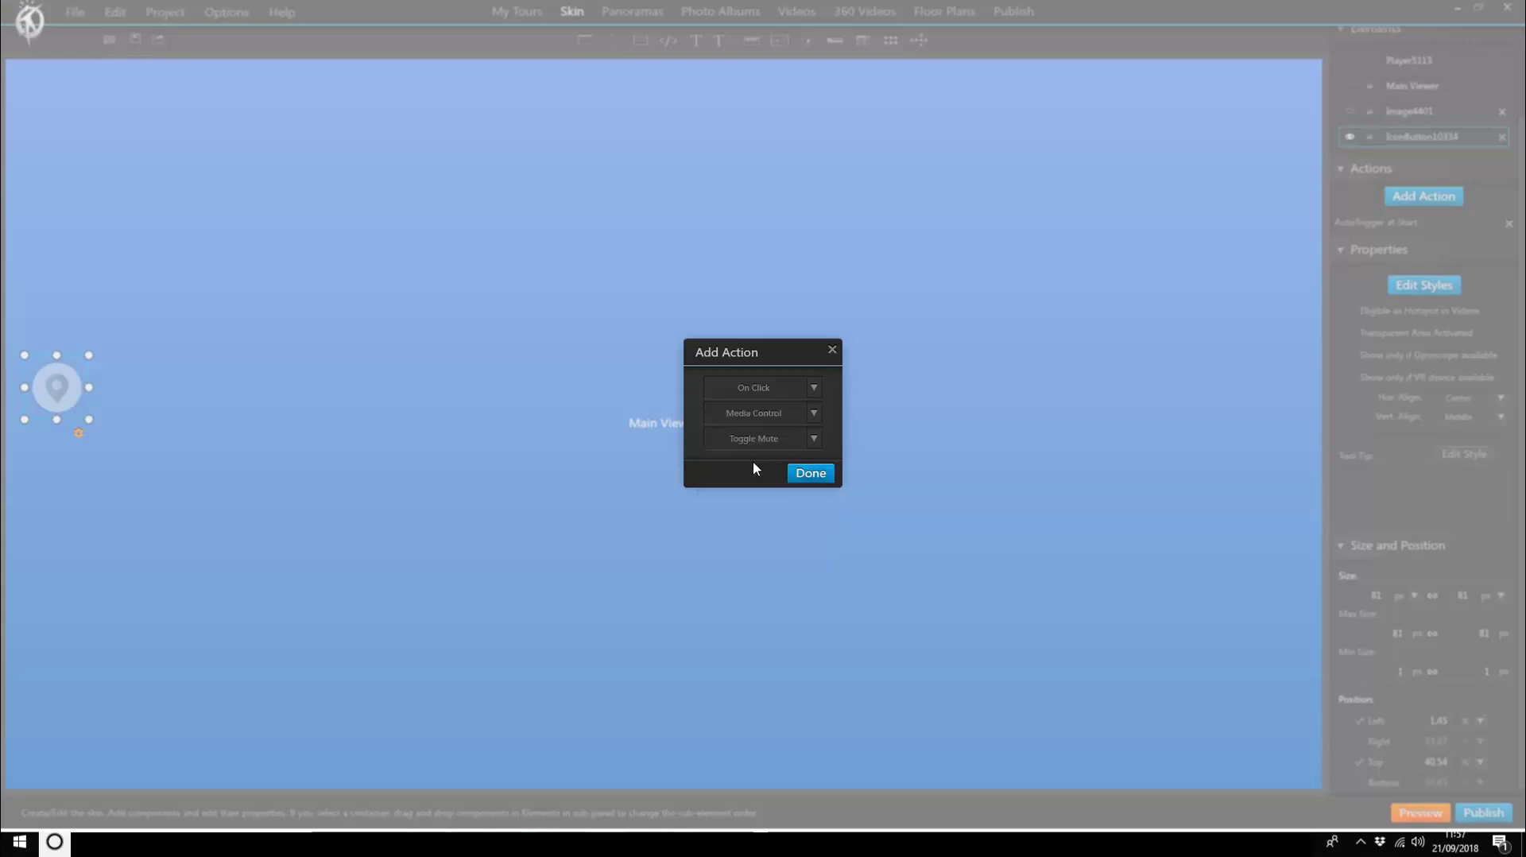
left_click(812, 439)
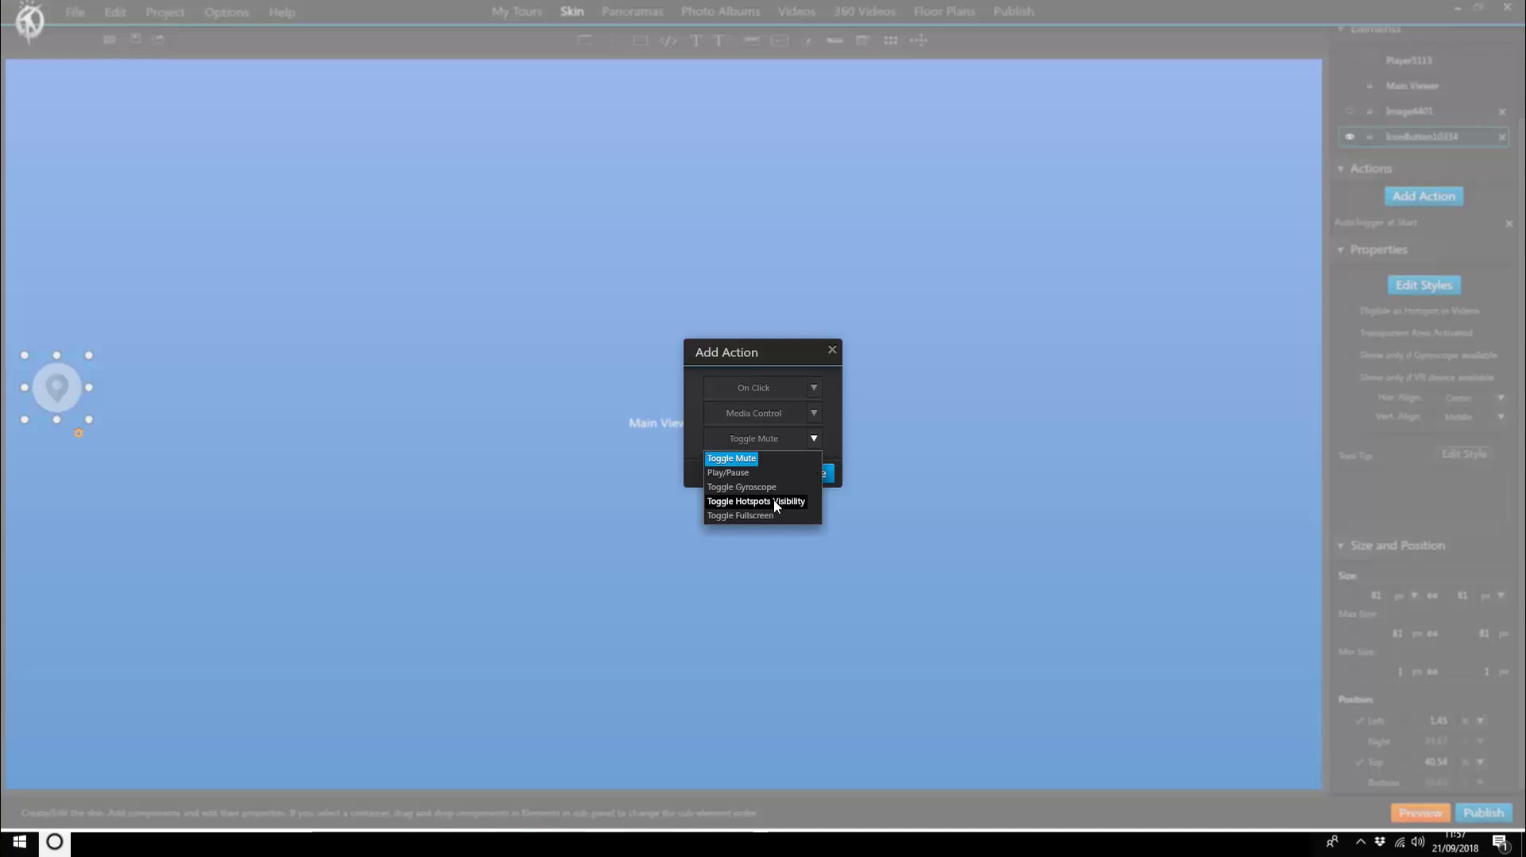
left_click(775, 504)
left_click(809, 477)
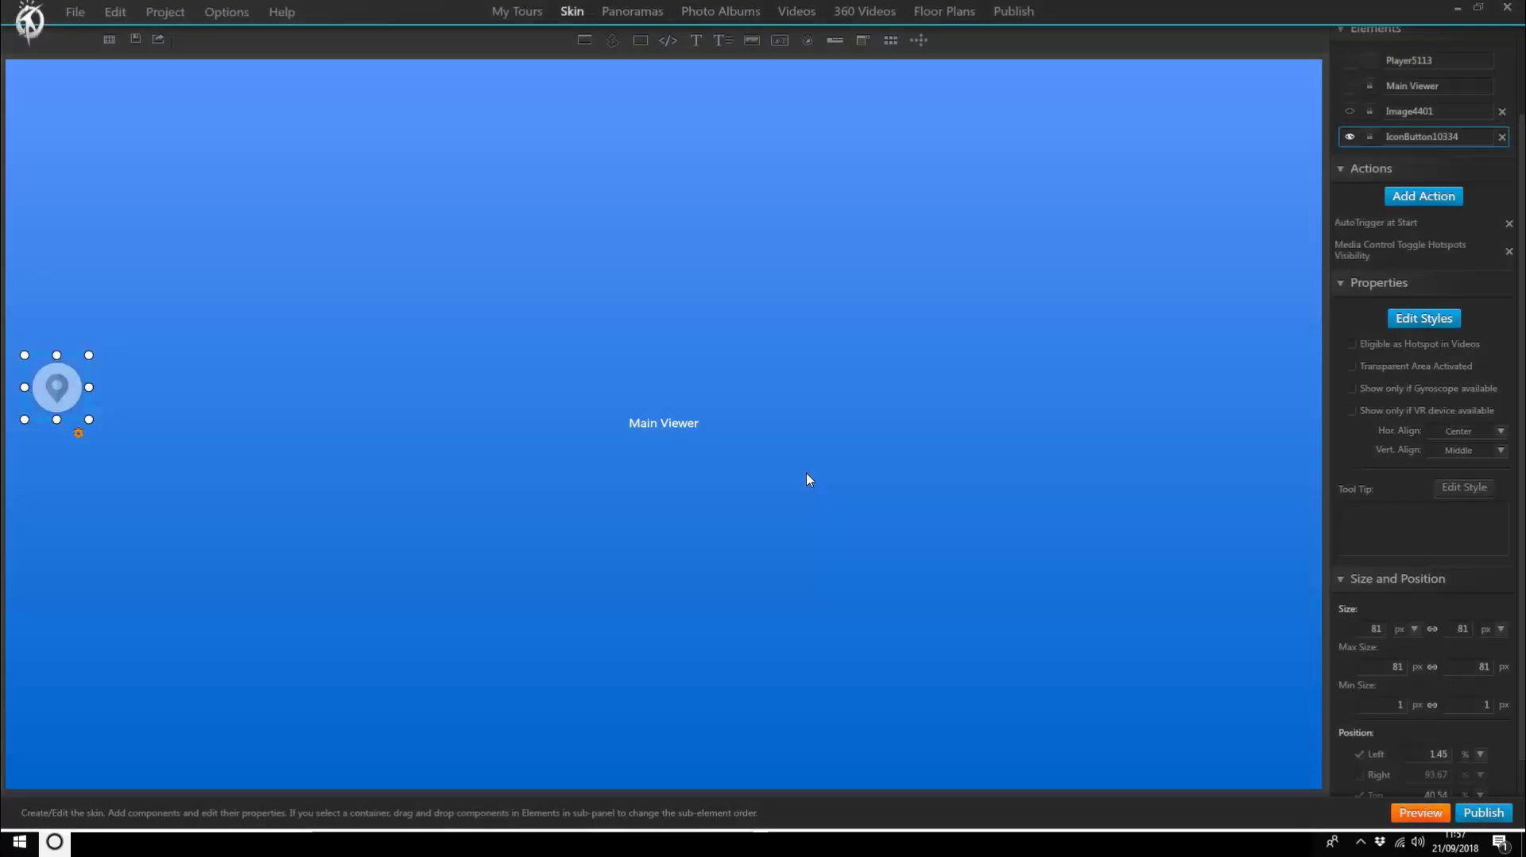
- Preview the tour and toggle the pin button to show, then hide, the building hotspot labels
left_click(1419, 814)
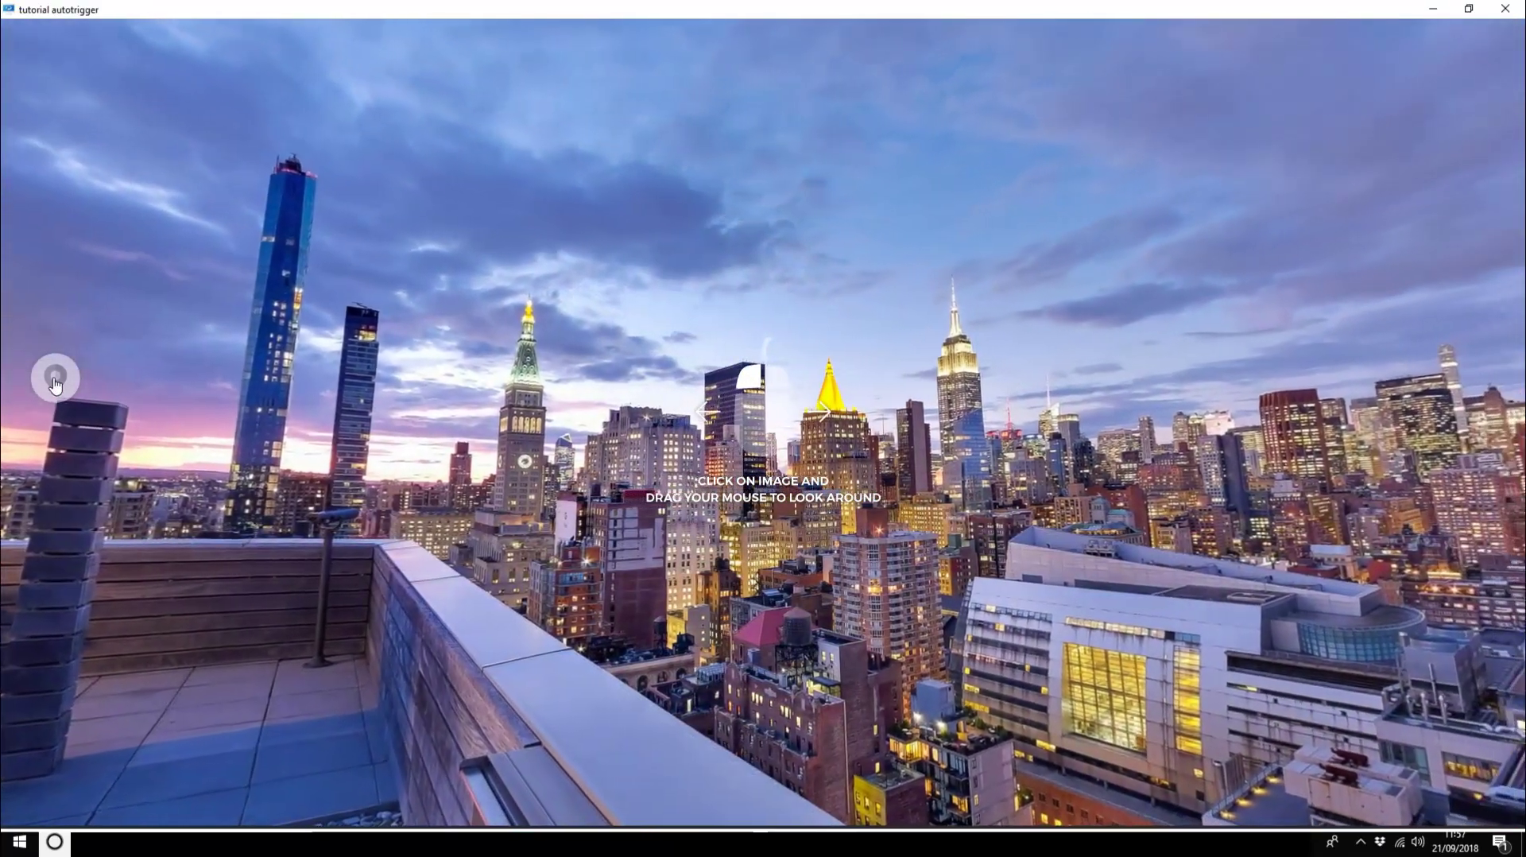
left_click(55, 383)
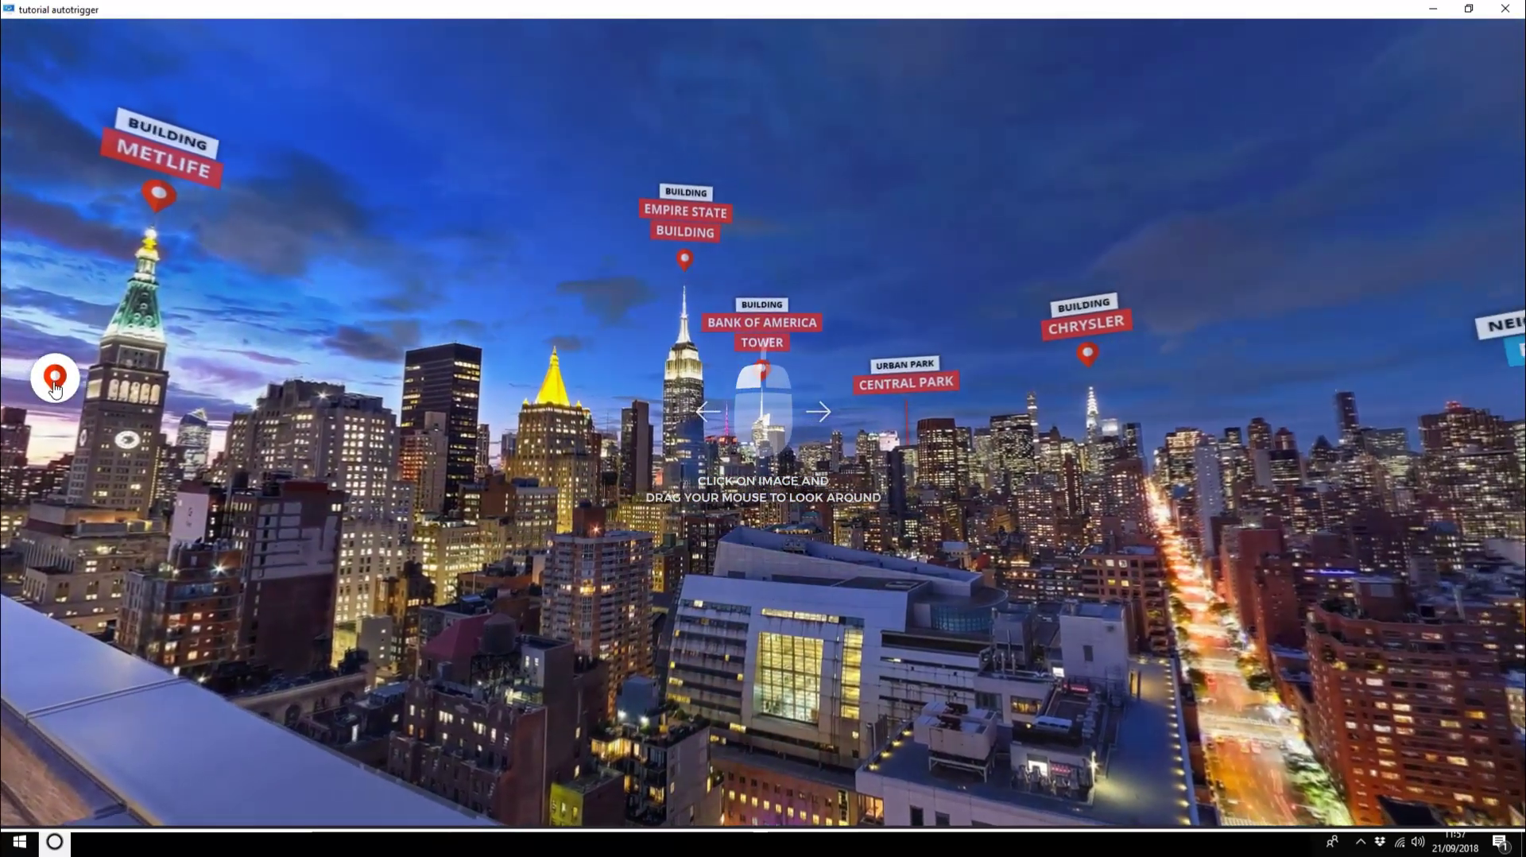
left_click(55, 386)
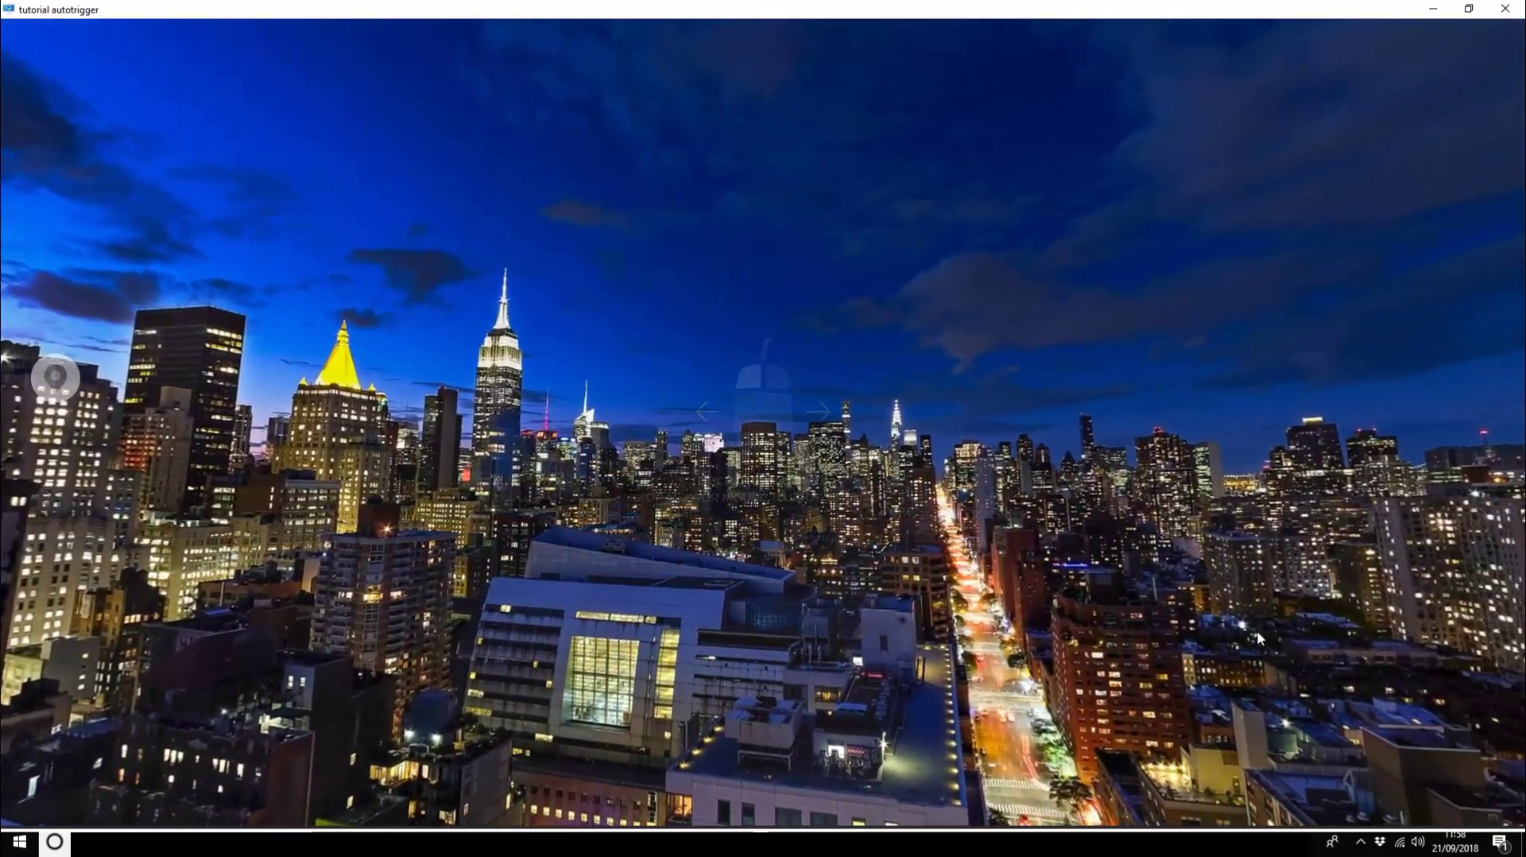